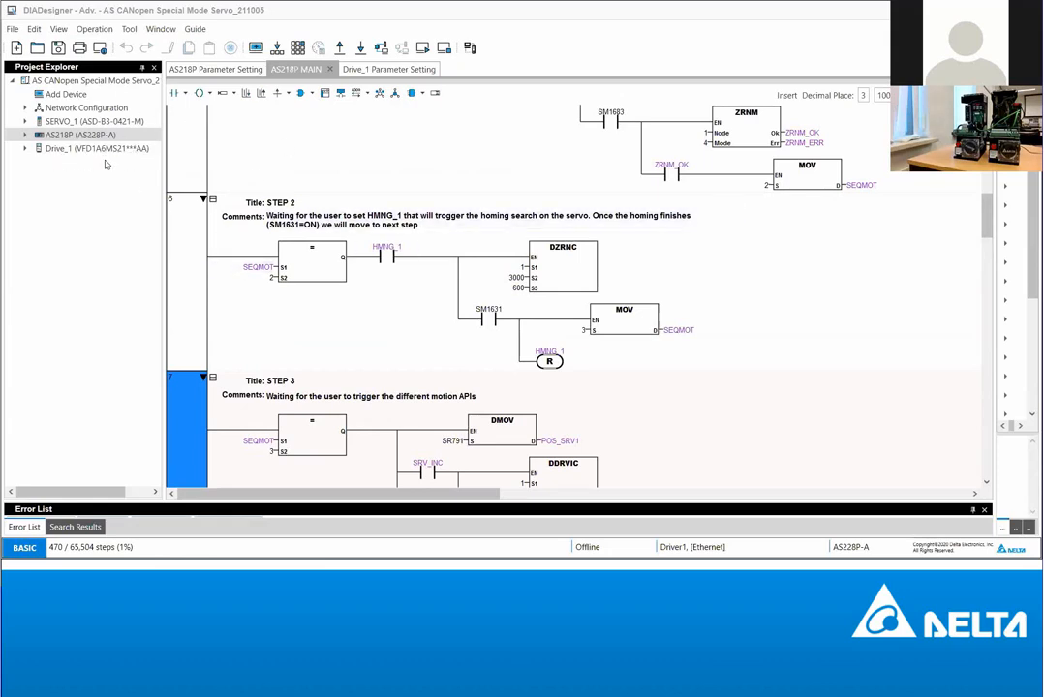
# Step: Show the Drive_1 parameter settings docked with the other editor pages and collapse the Drive_1 branch in the project tree
pyautogui.click(368, 69)
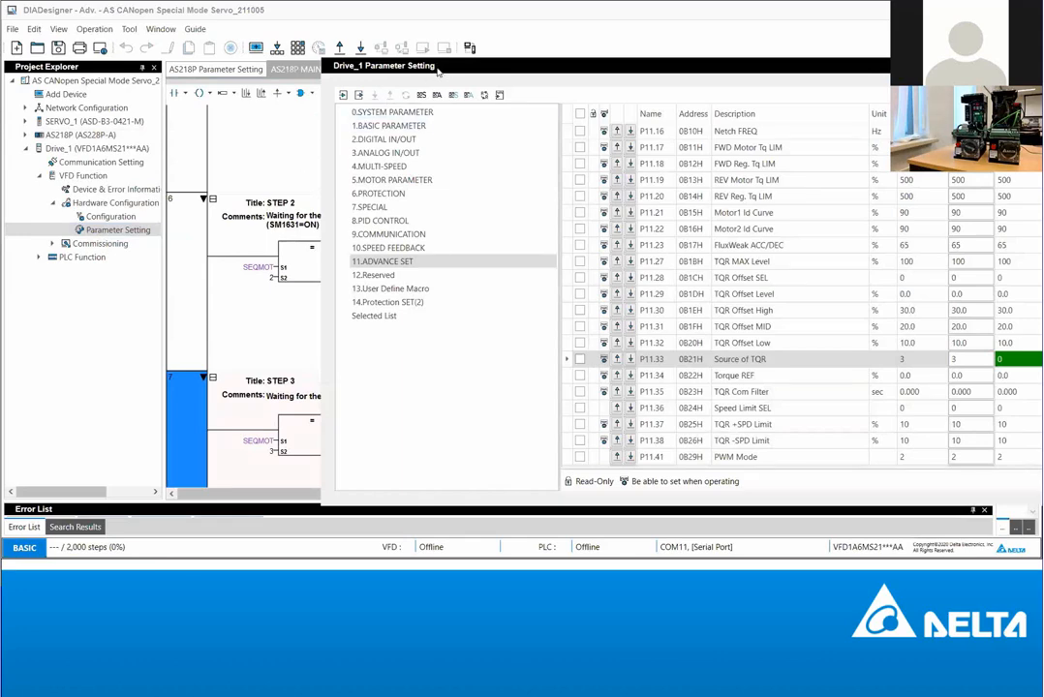
pyautogui.moveTo(436, 68); pyautogui.dragTo(335, 70)
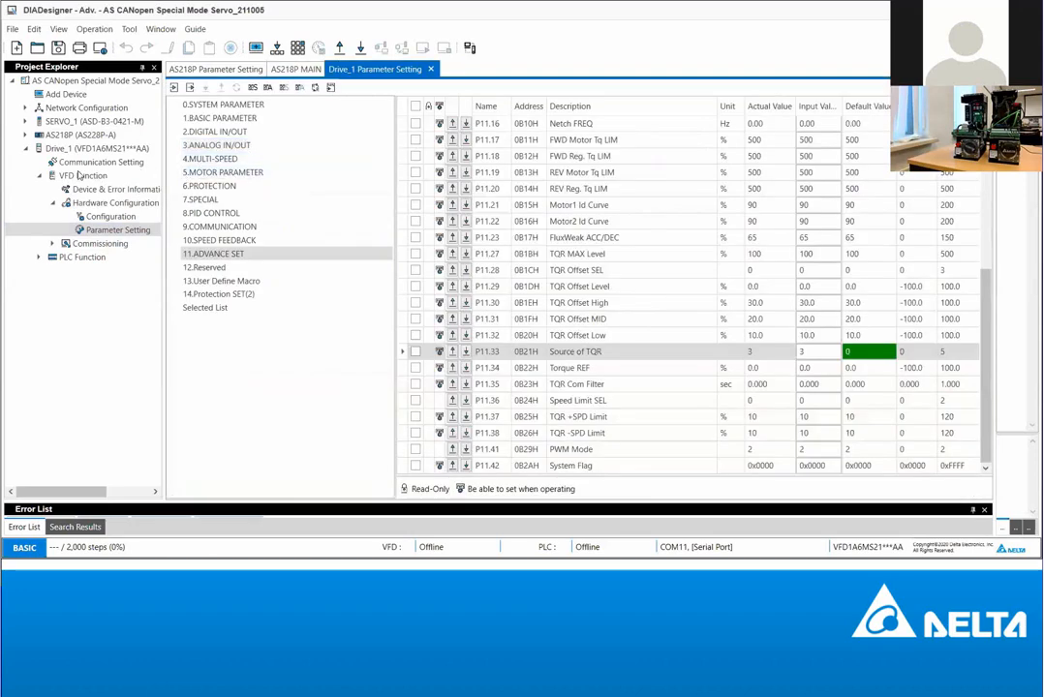
pyautogui.click(25, 149)
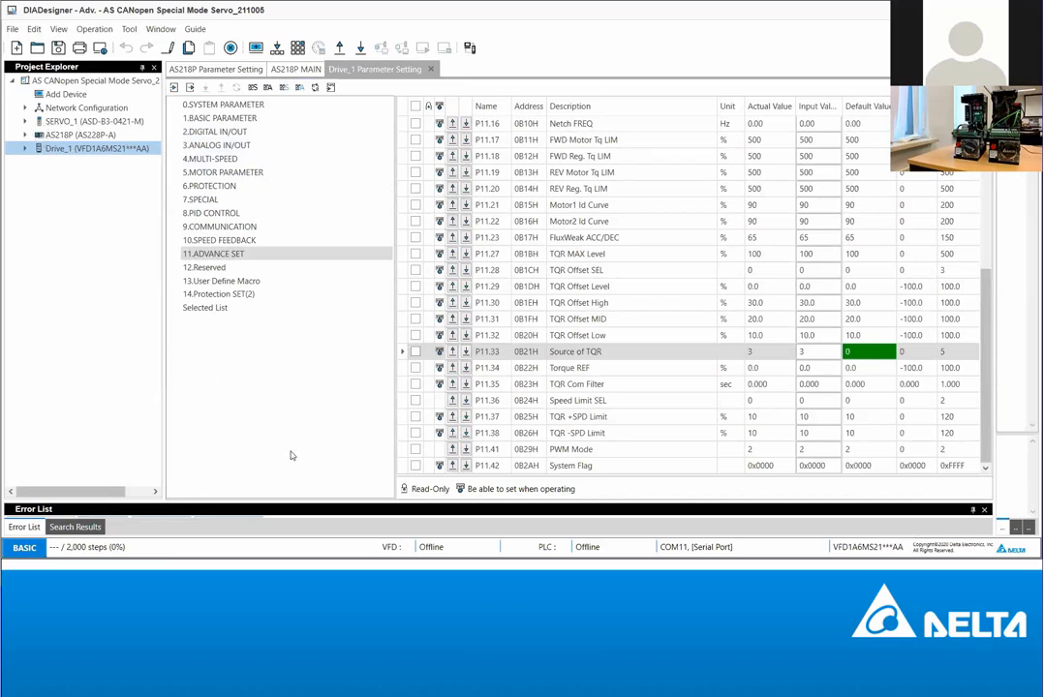
# Step: Switch to Device Manager and check which COM ports the USB to UART bridge and the USB serial device use
pyautogui.click(213, 572)
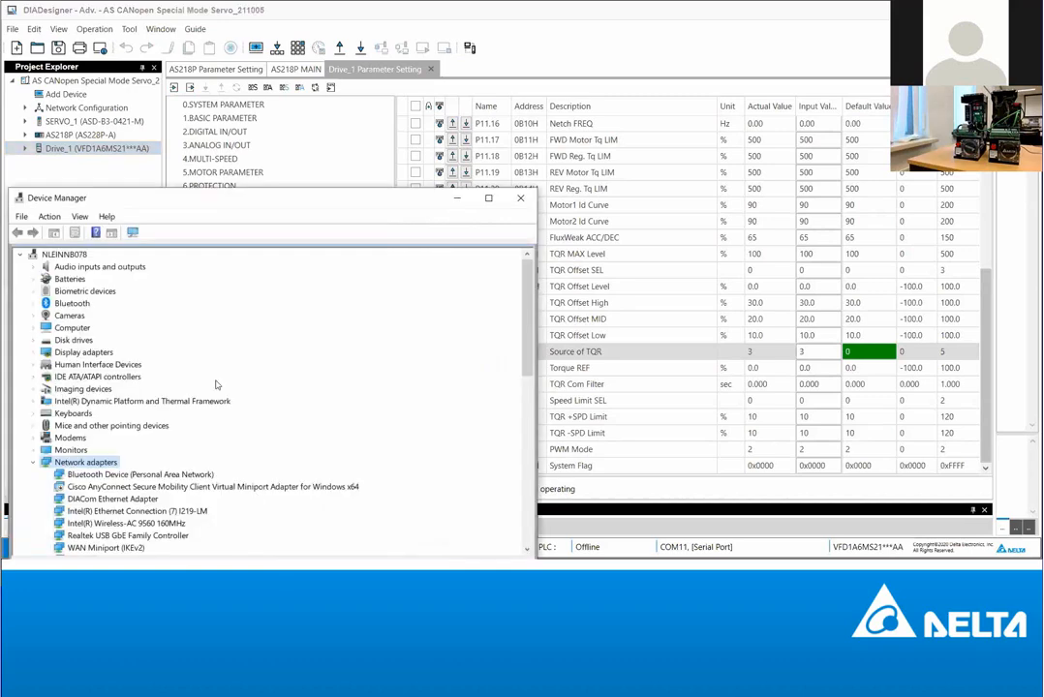
pyautogui.moveTo(229, 205); pyautogui.dragTo(278, 85)
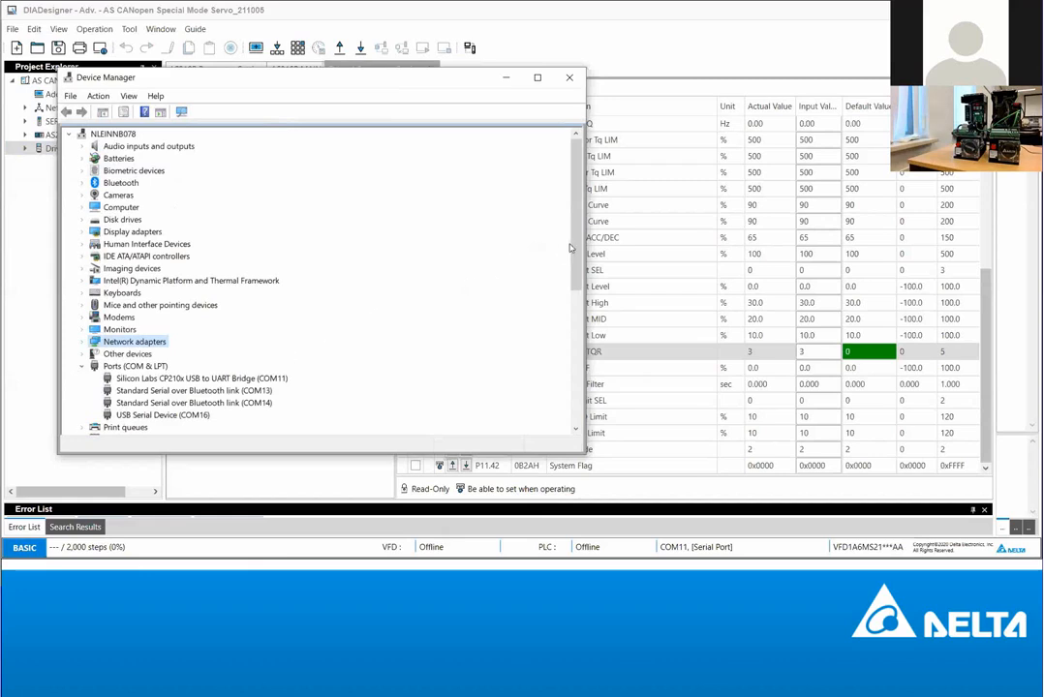
pyautogui.scroll(-3, 376, 316)
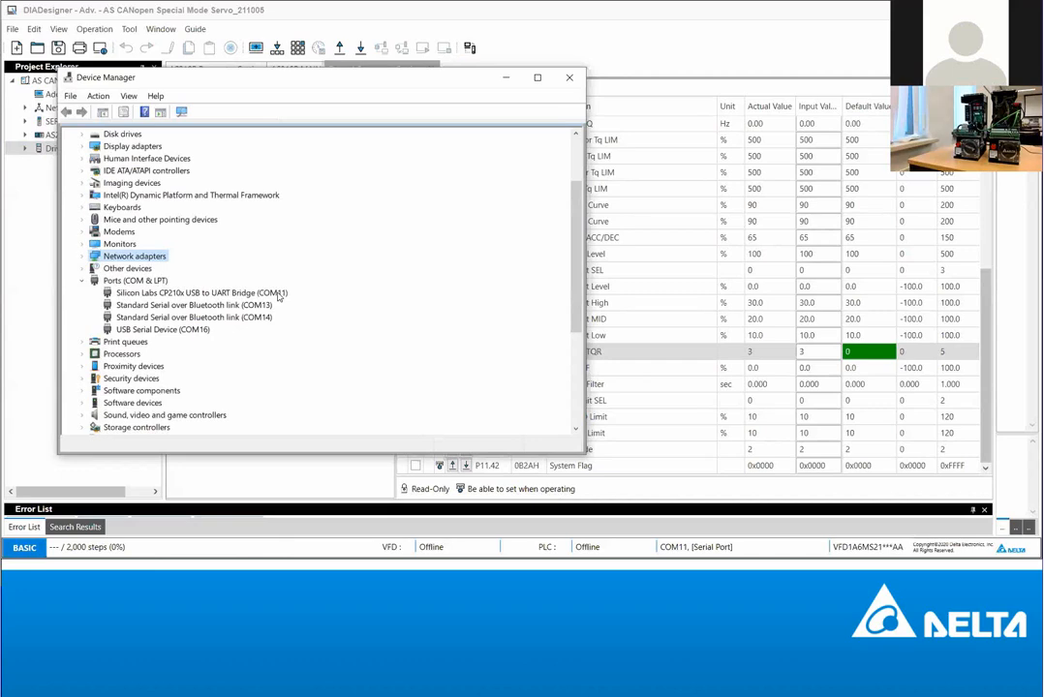
pyautogui.click(508, 79)
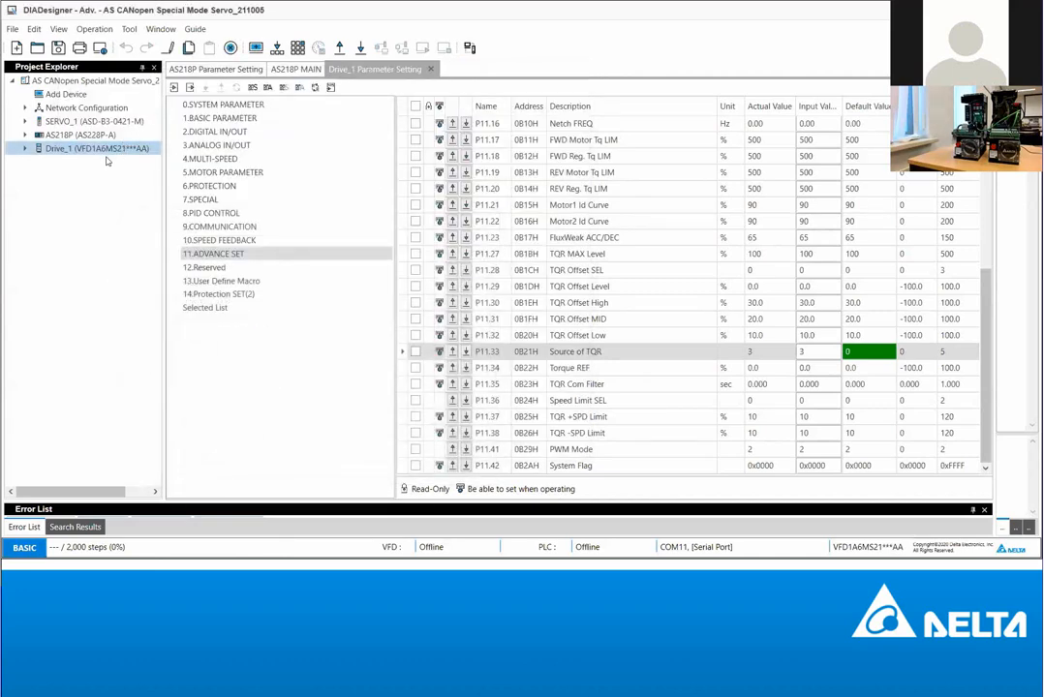
# Step: In SERVO_1's communication settings, disconnect and reconnect the servo through CN4 on COM16 with station number 1
pyautogui.click(26, 121)
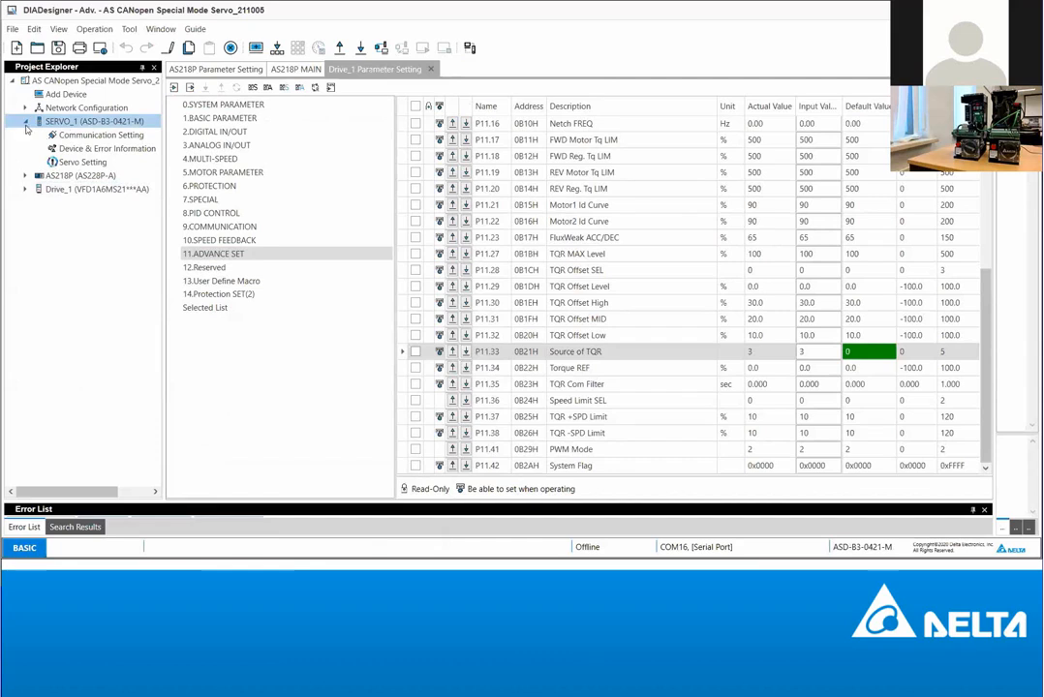
pyautogui.click(96, 136)
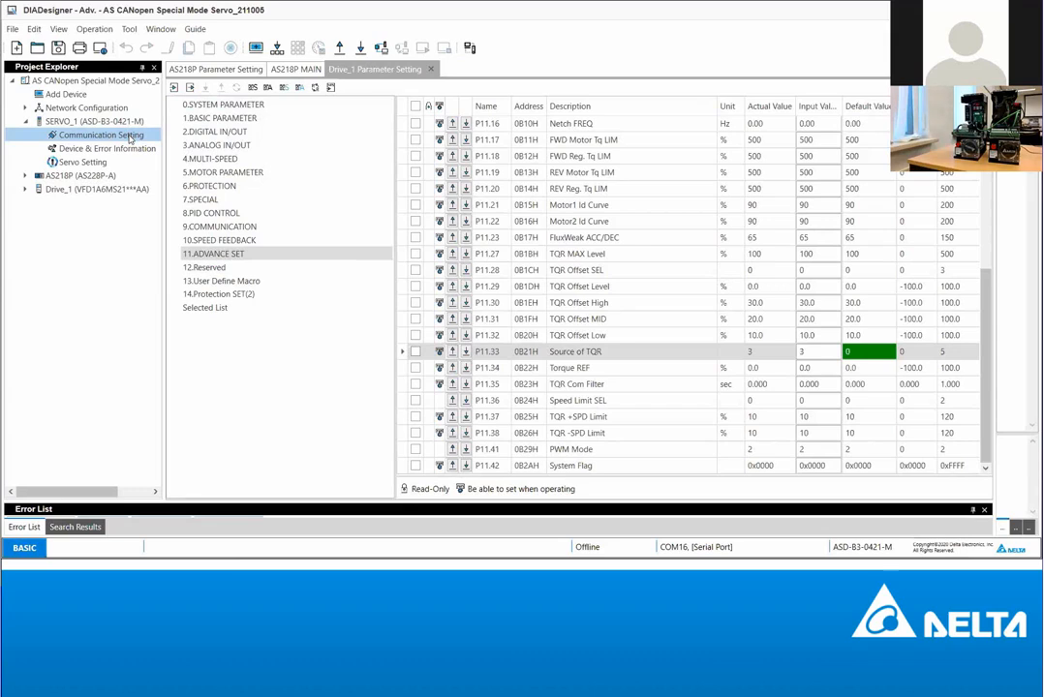
pyautogui.doubleClick(132, 138)
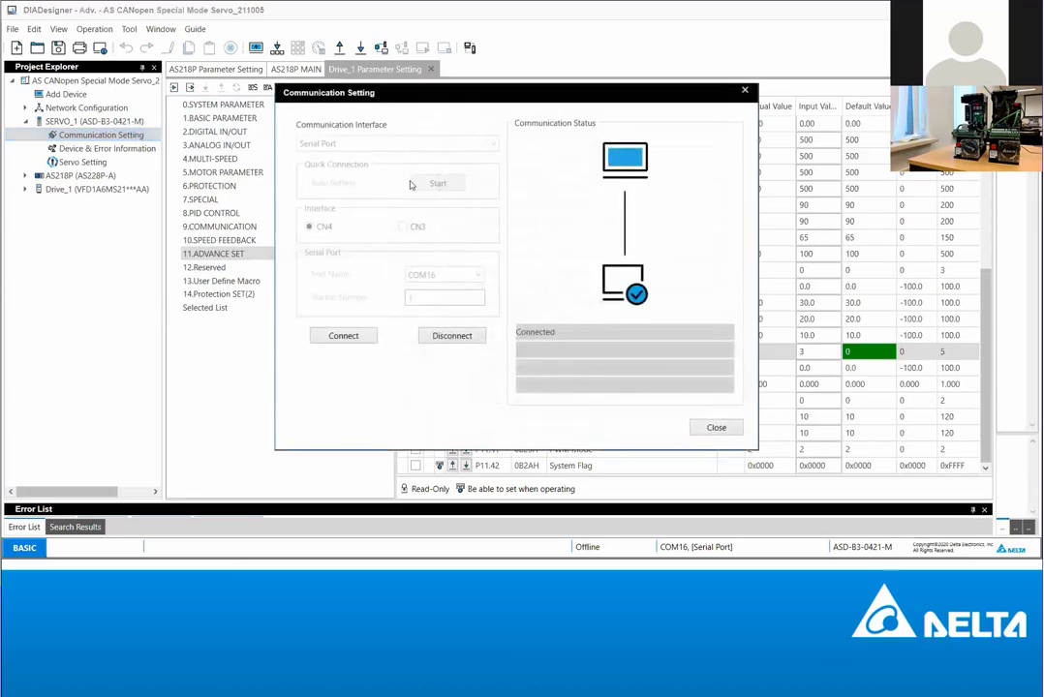
pyautogui.click(438, 339)
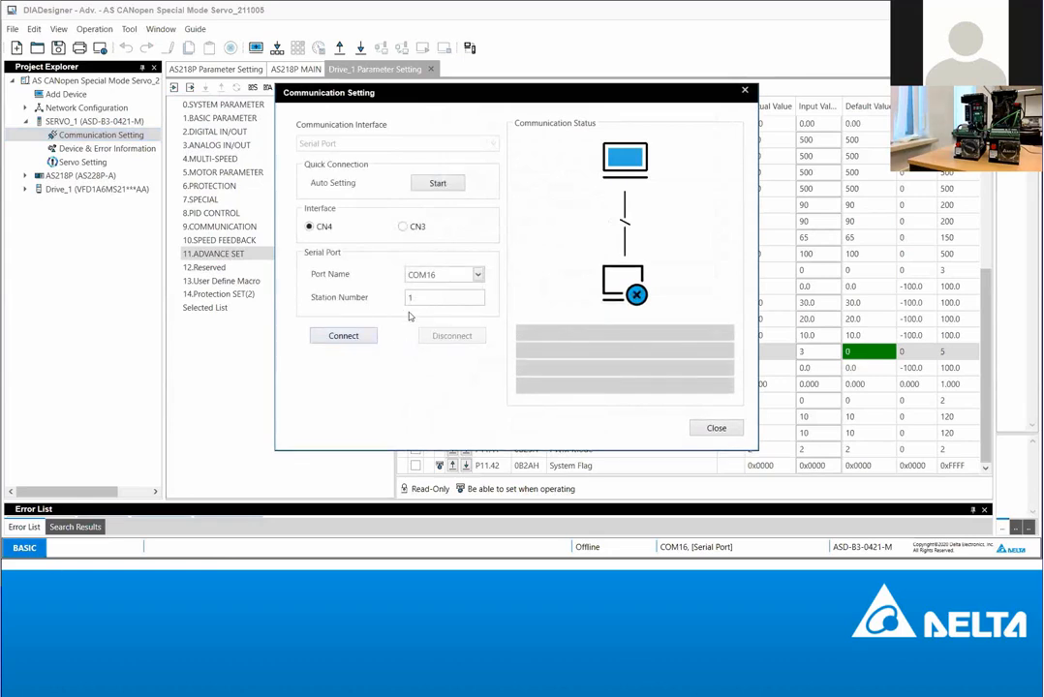
pyautogui.click(334, 335)
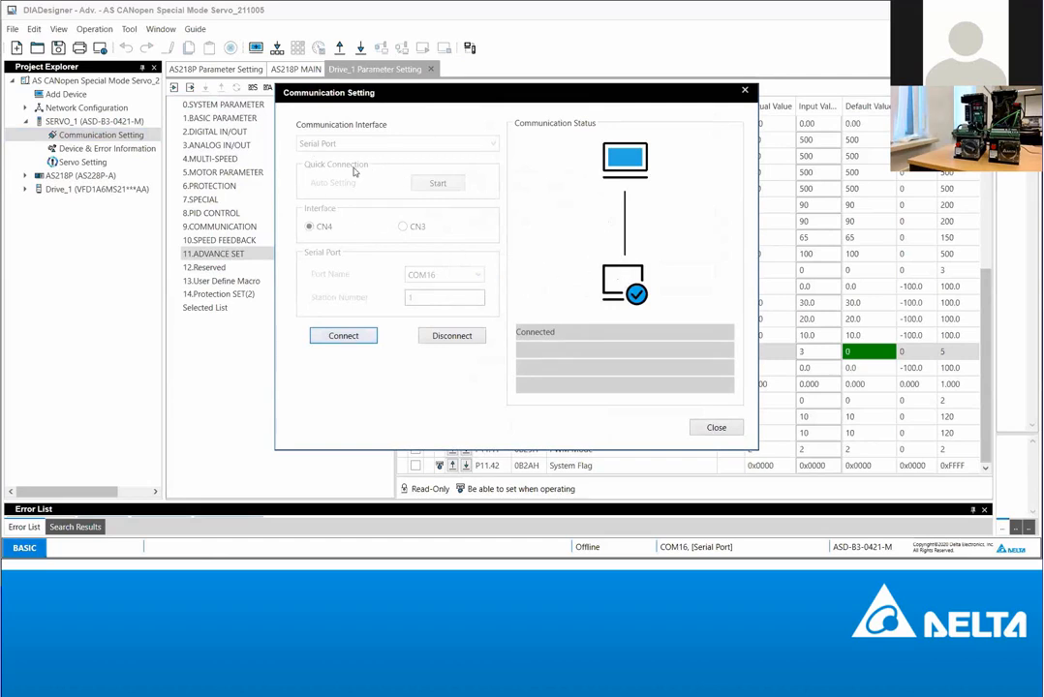
pyautogui.click(716, 427)
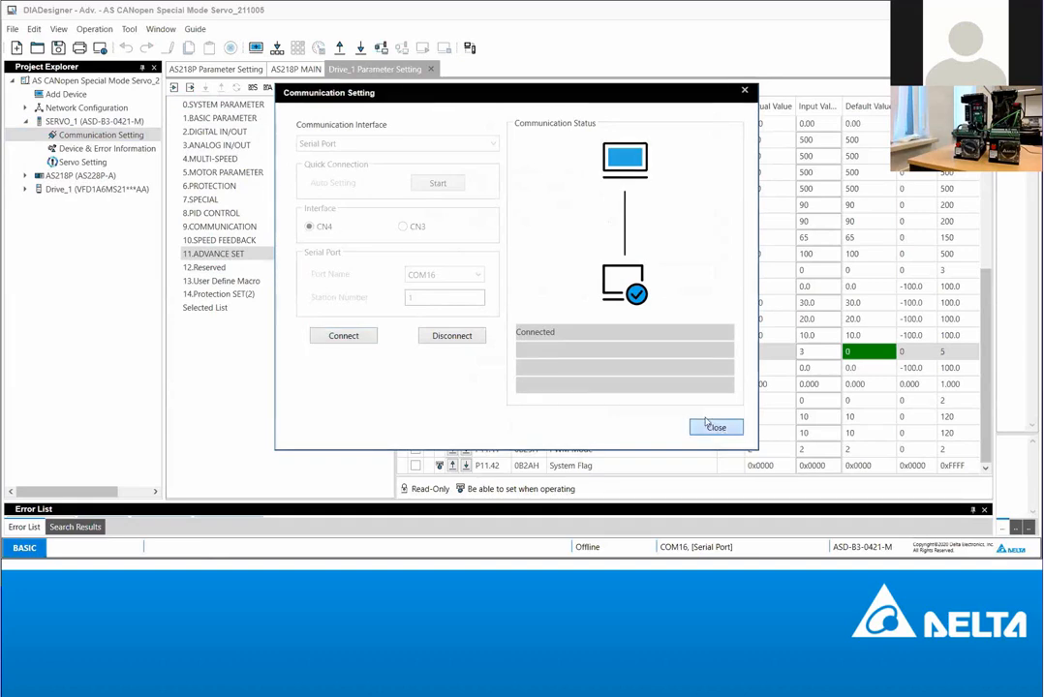
# Step: Open Servo Setting for SERVO_1 and bring up its Digital IO / Jog Control window, acknowledging the jogging notice
pyautogui.click(70, 164)
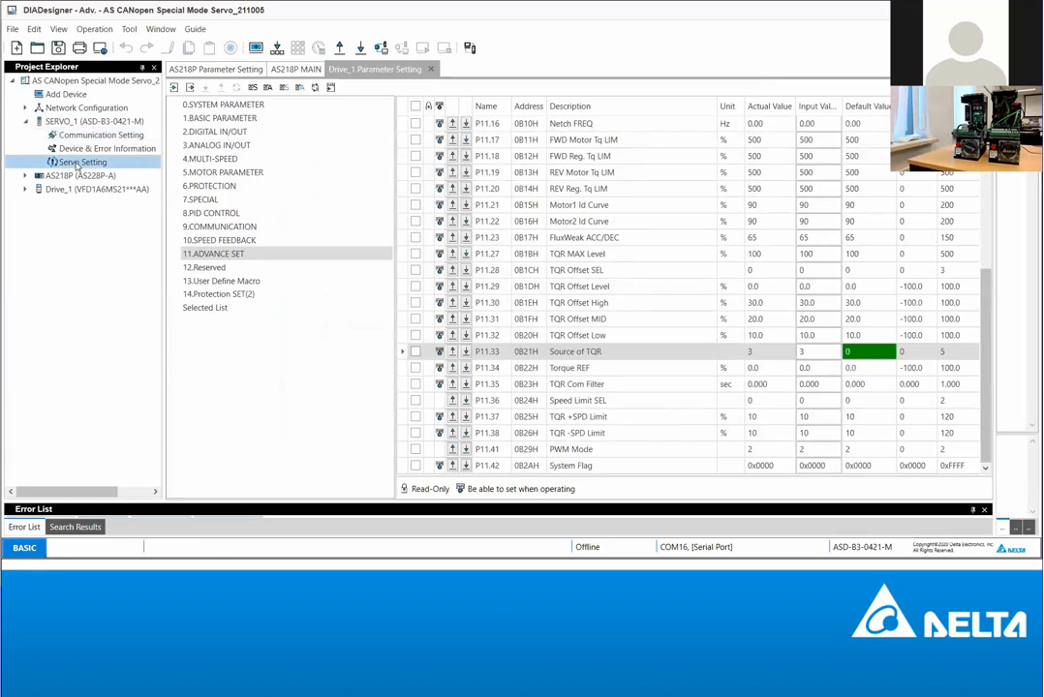
pyautogui.doubleClick(76, 163)
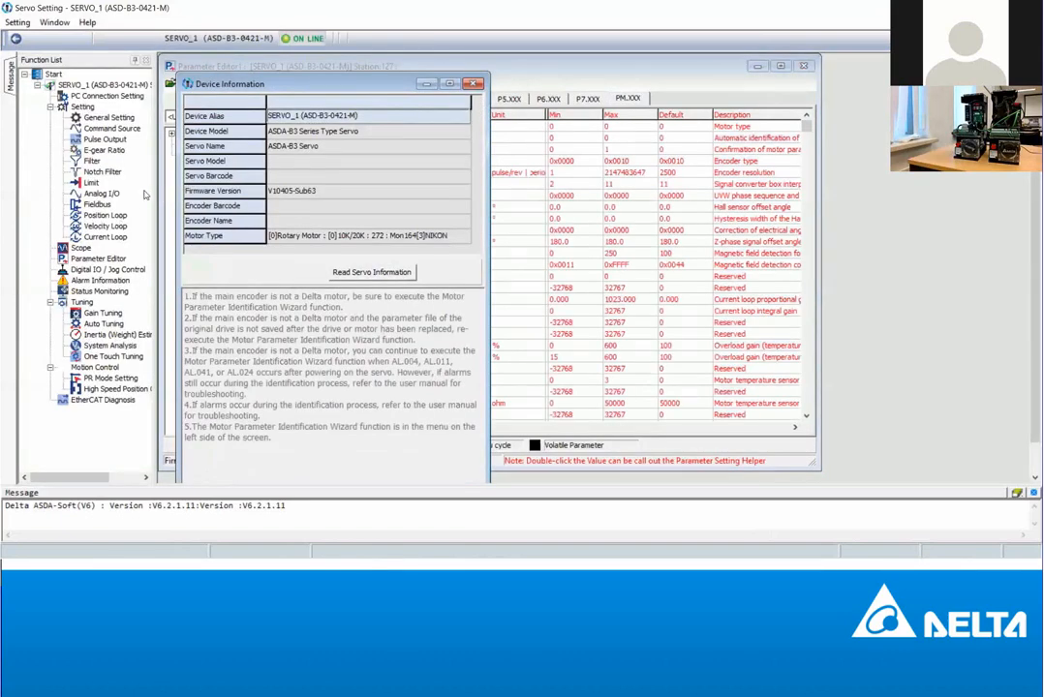
pyautogui.click(669, 502)
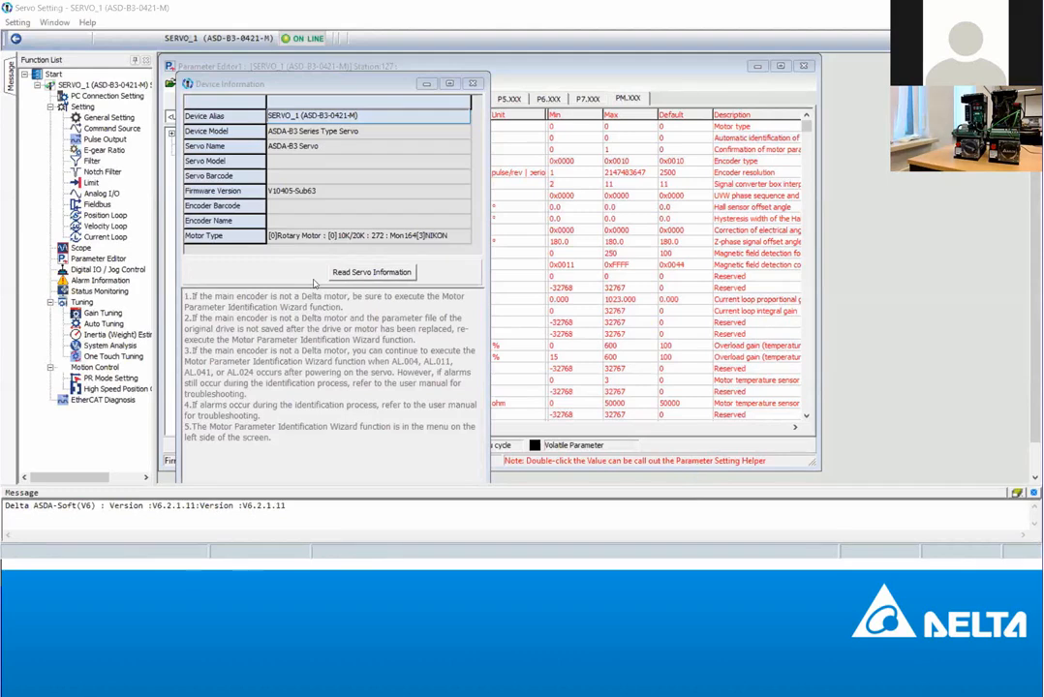
pyautogui.click(106, 270)
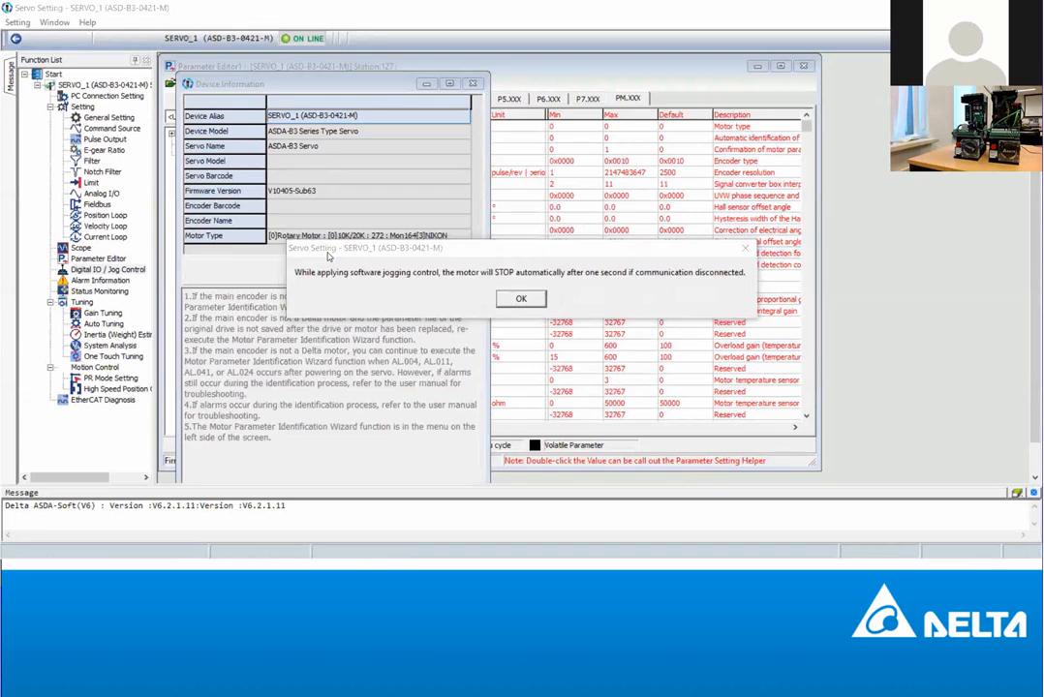
pyautogui.click(520, 300)
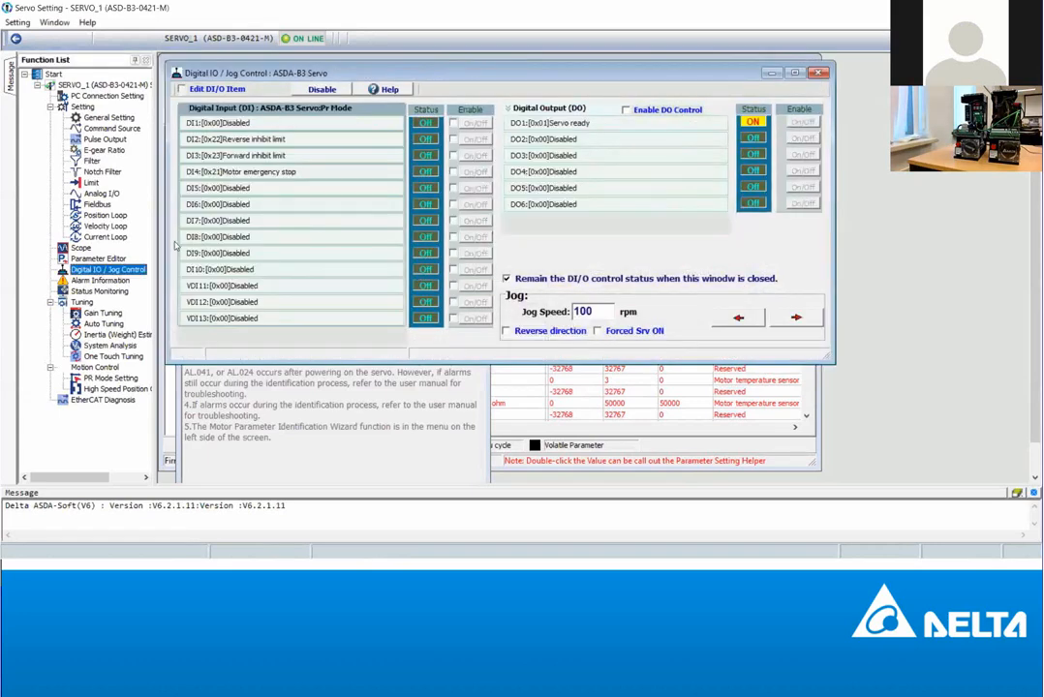
# Step: Bring up the Parameter Editor and read all parameters from the servo drive
pyautogui.click(97, 259)
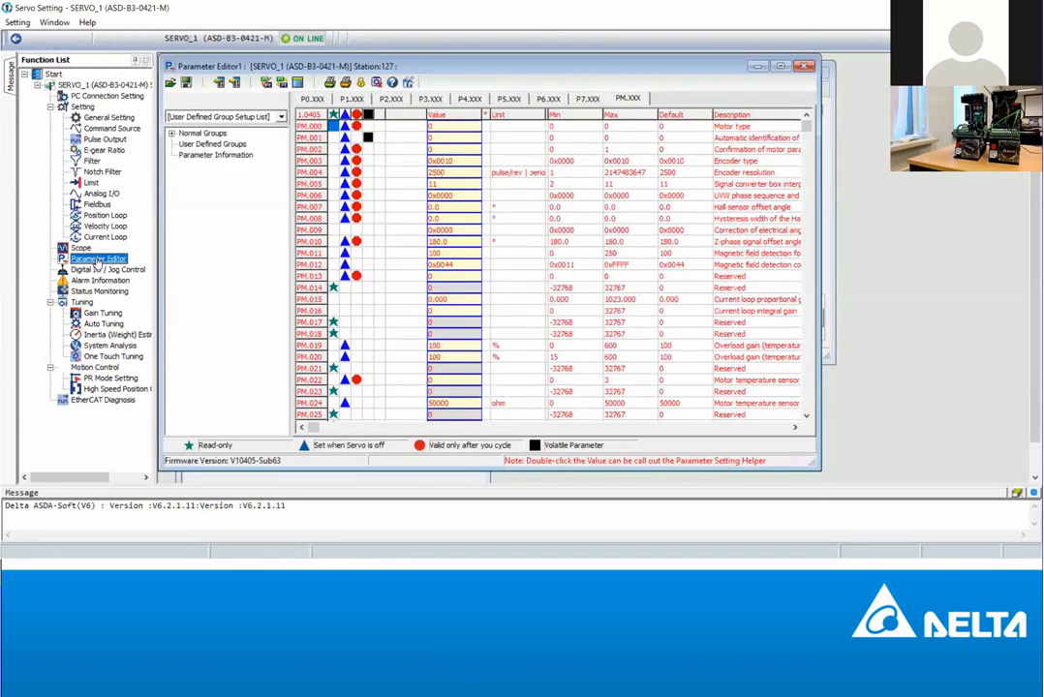
pyautogui.click(225, 89)
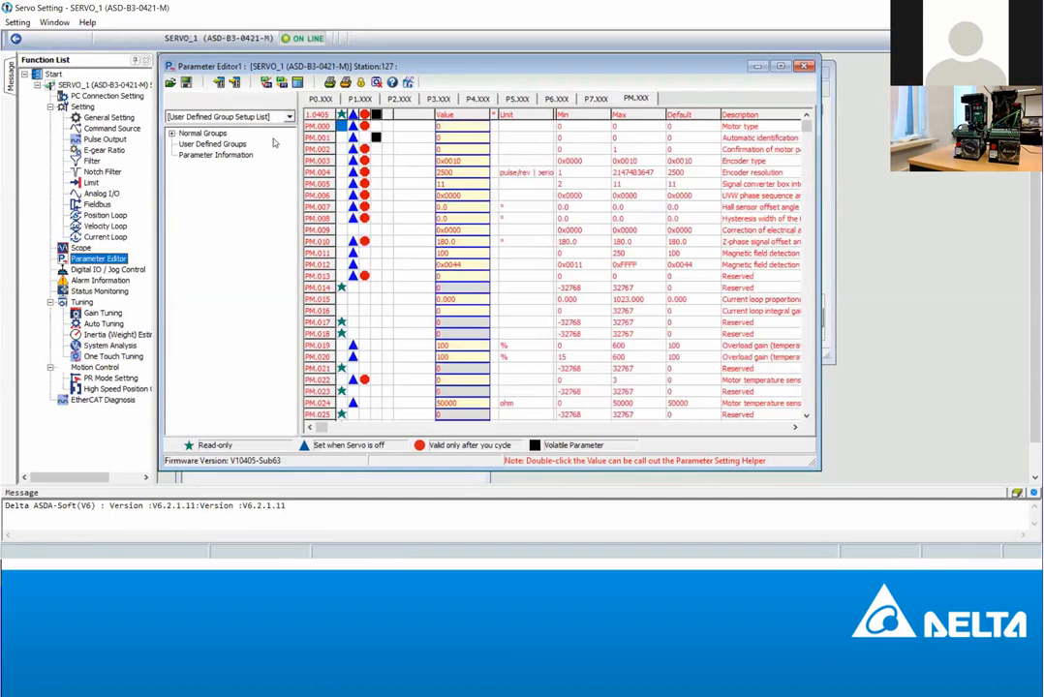
pyautogui.click(218, 84)
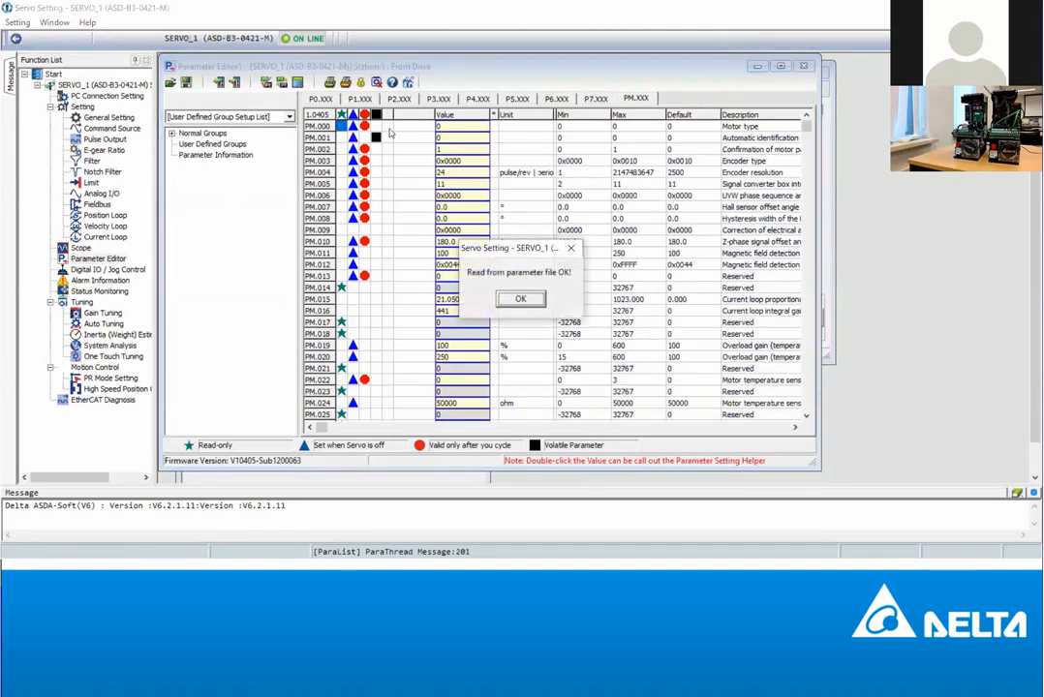
pyautogui.click(536, 297)
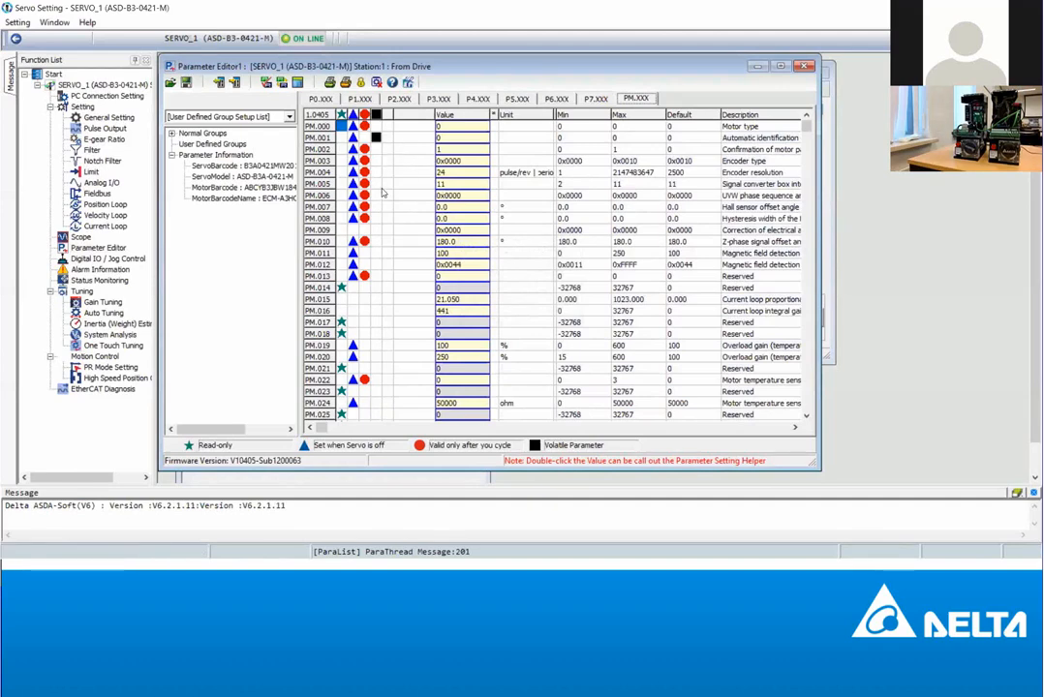
# Step: Switch to the PowerPoint slide show to review the CANopen servodrive configuration list, and return to the Servo Setting window
pyautogui.hotkey('alt', 'Tab')
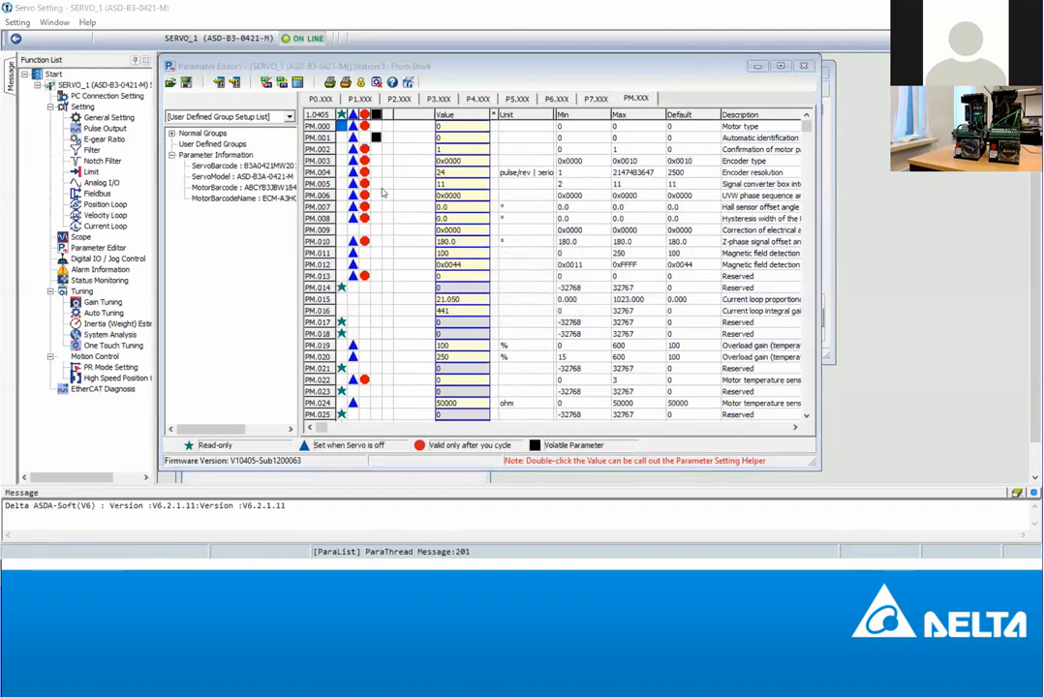
pyautogui.hotkey('alt', 'Tab')
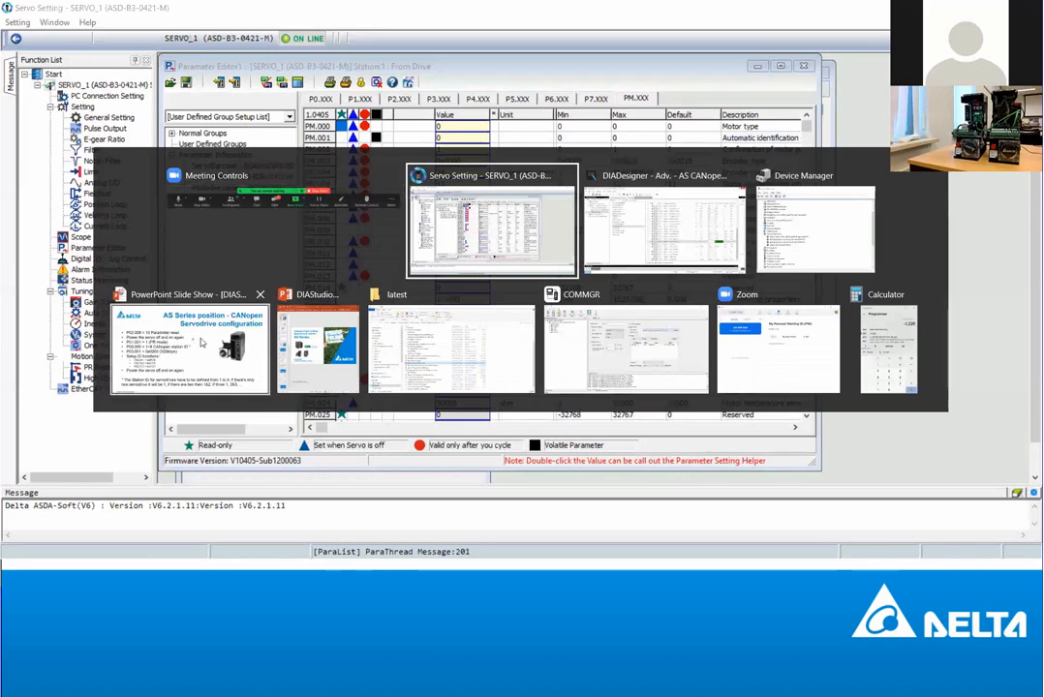
pyautogui.click(192, 340)
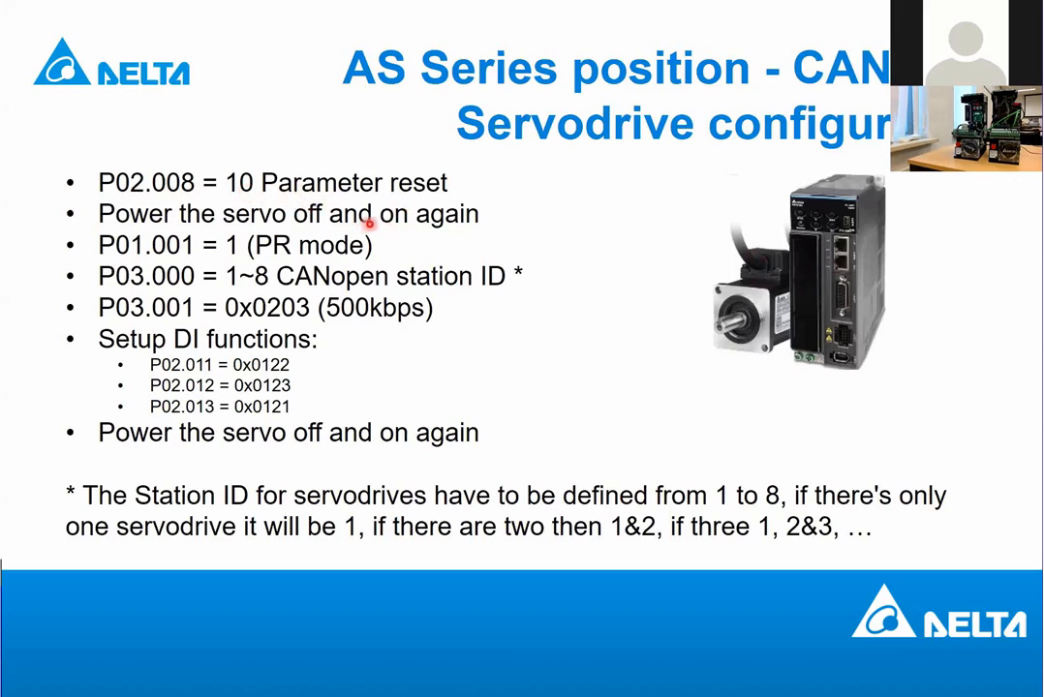
pyautogui.hotkey('alt', 'Tab')
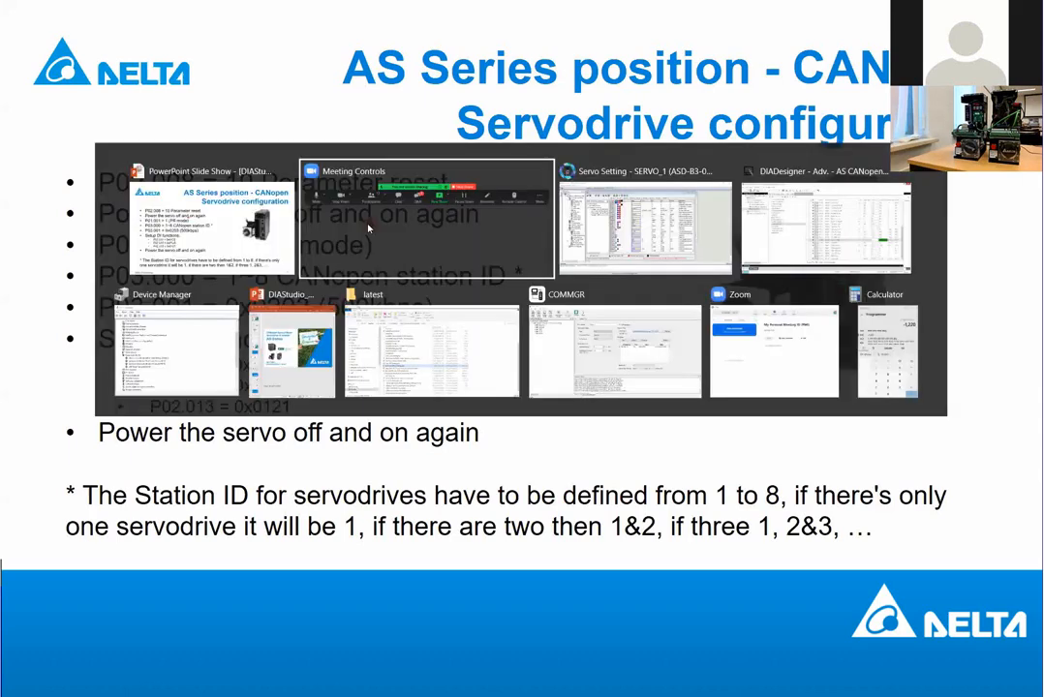
pyautogui.click(645, 248)
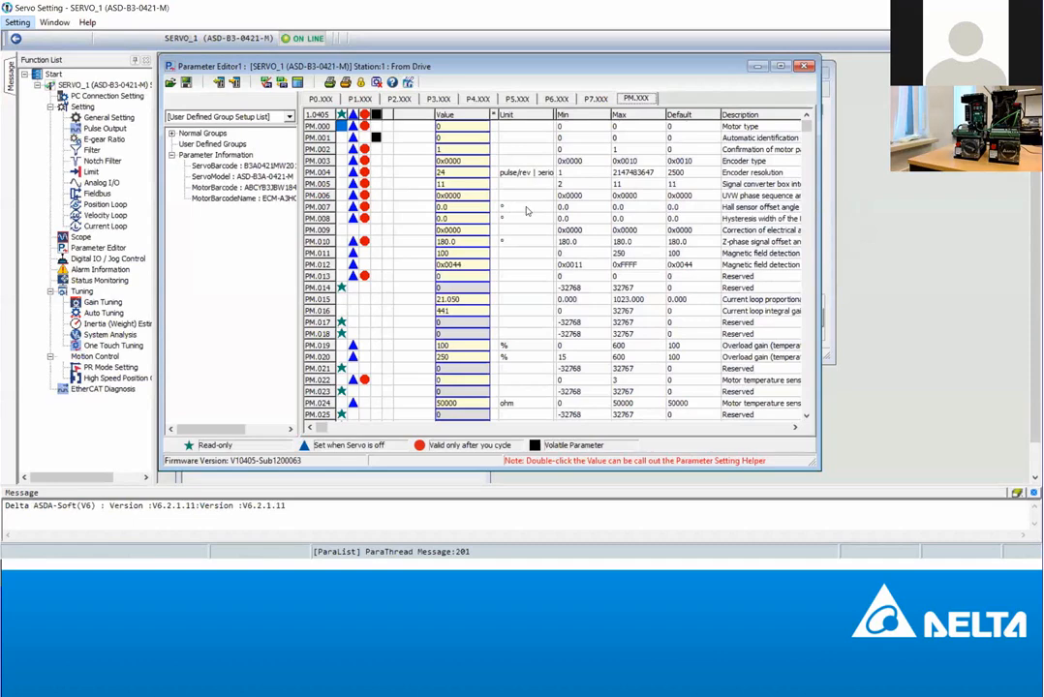
# Step: Set parameter P2.008 (special parameter write-in) to 10 in the P2 group to reset the servo parameters
pyautogui.click(399, 99)
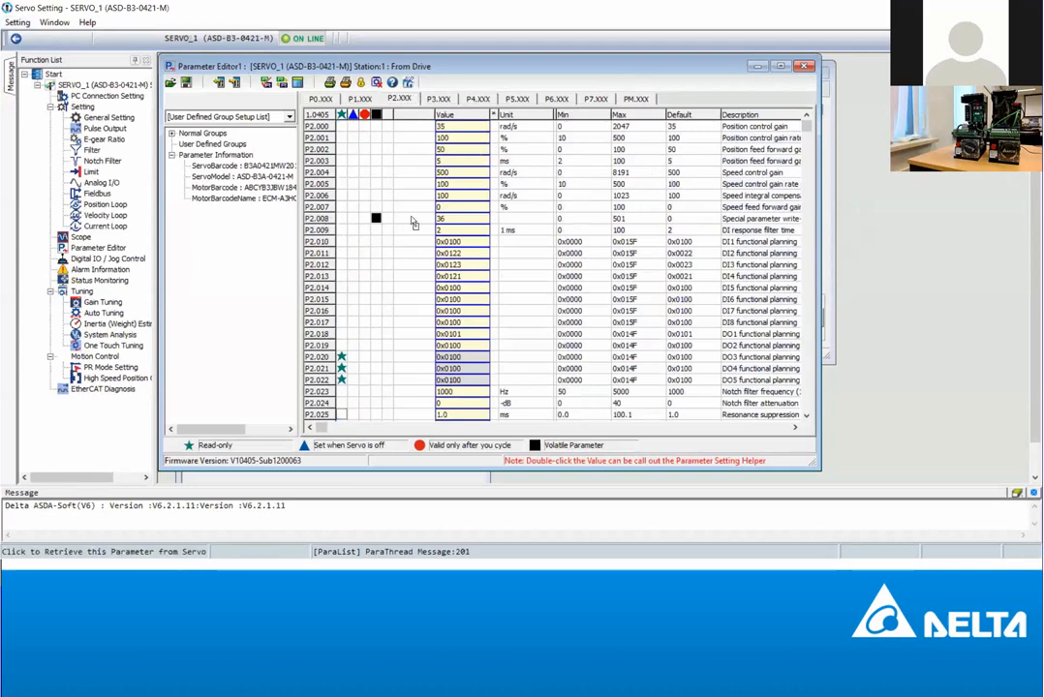
pyautogui.click(453, 217)
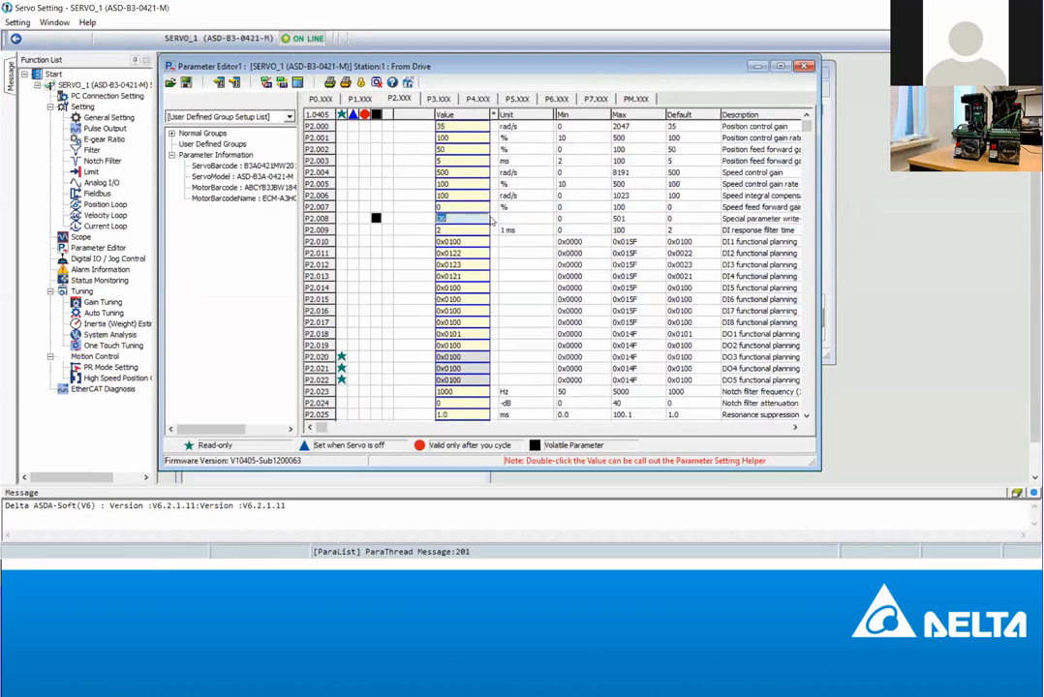
pyautogui.click(317, 221)
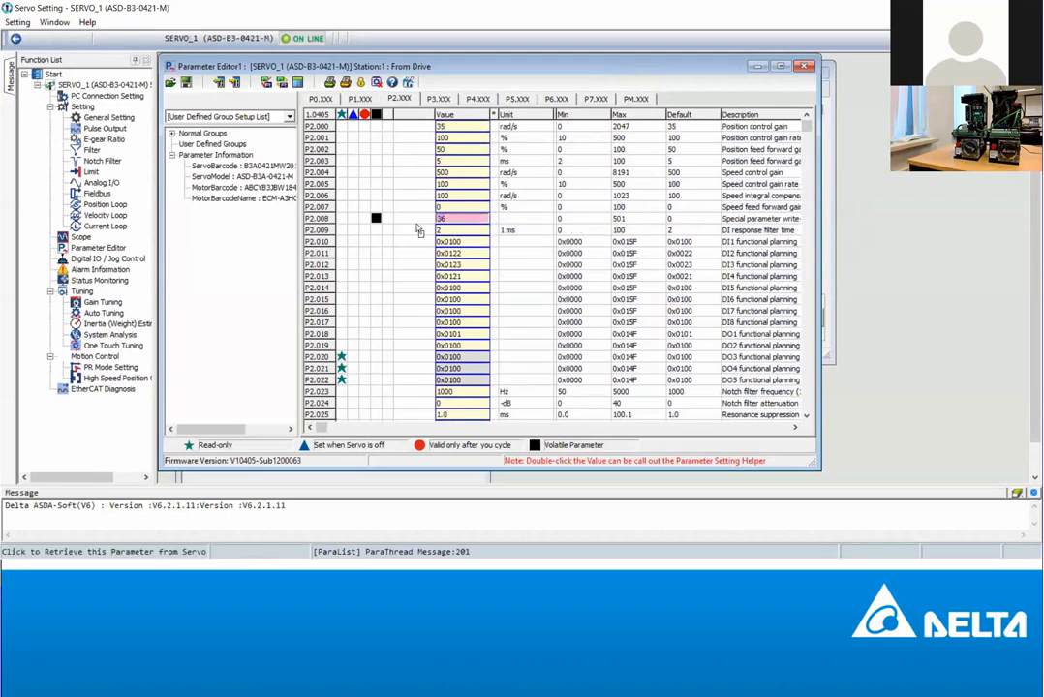
pyautogui.click(443, 219)
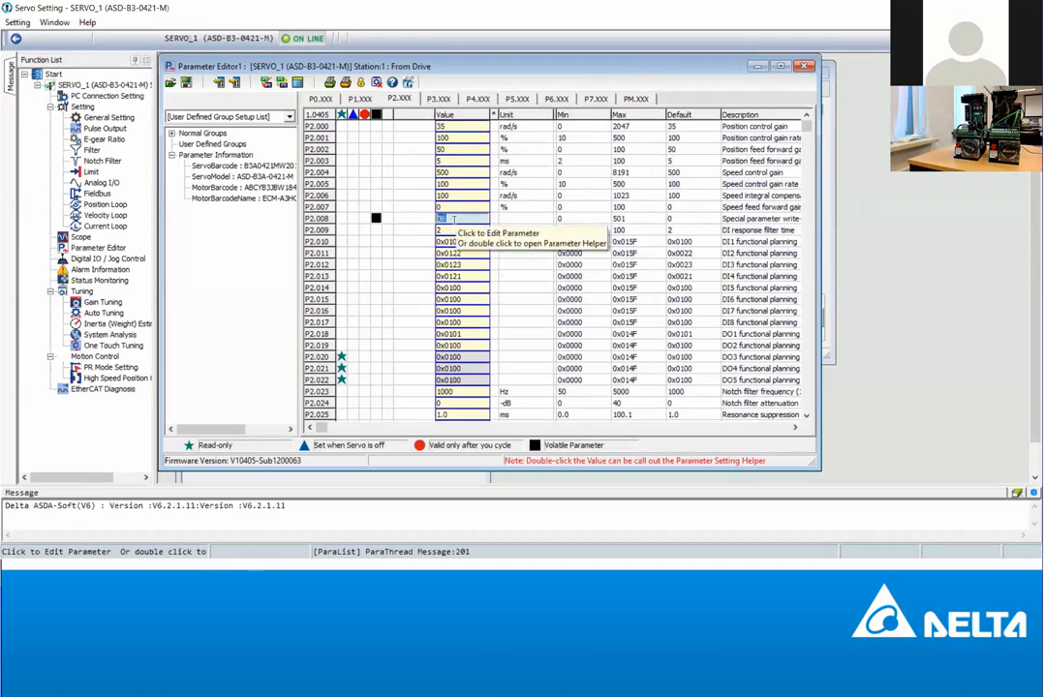
pyautogui.write('10')
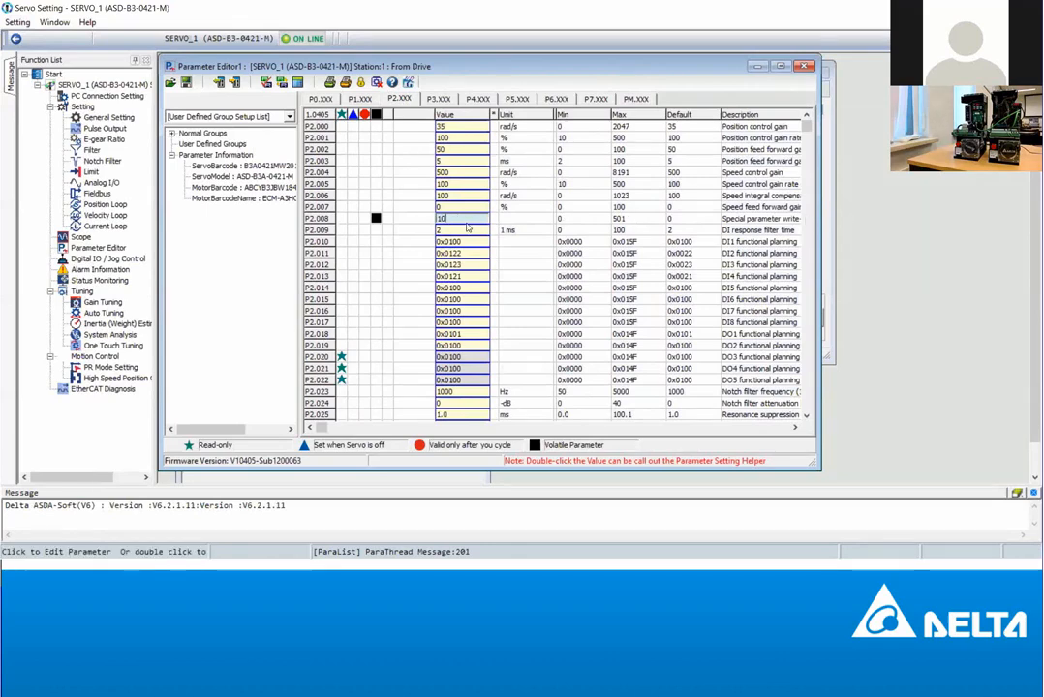
pyautogui.press('Return')
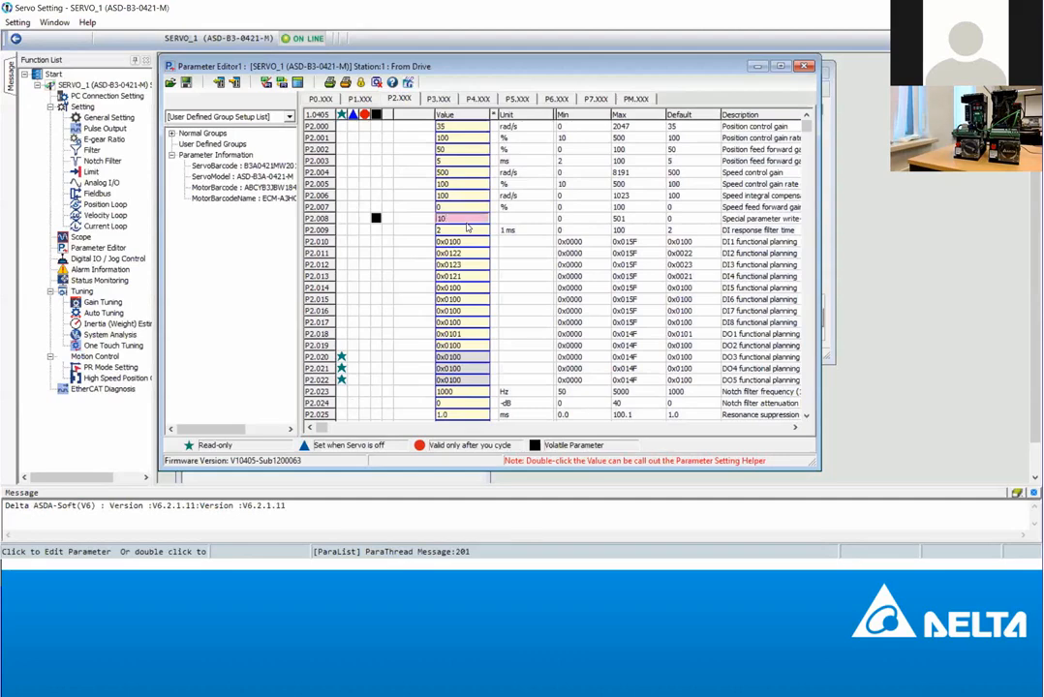
pyautogui.click(518, 219)
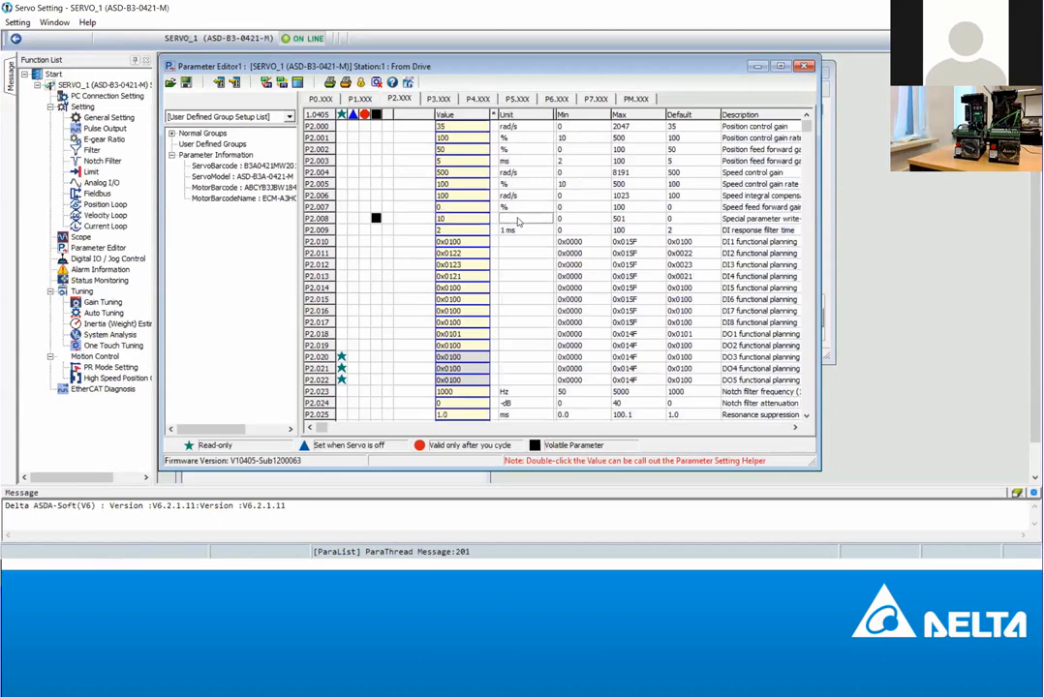
pyautogui.click(462, 219)
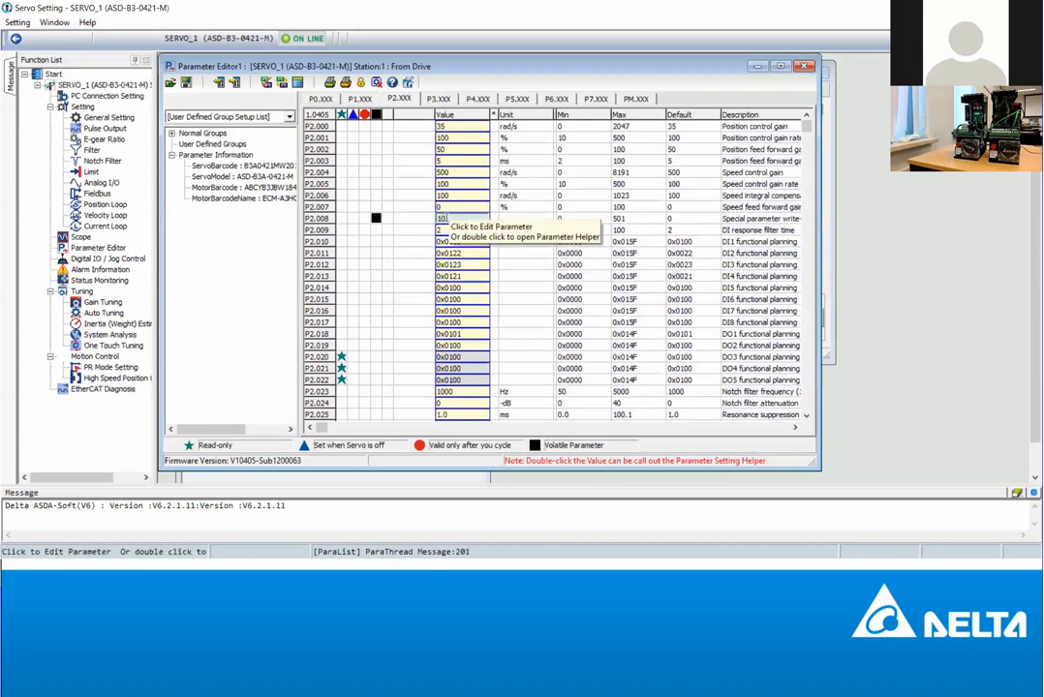
# Step: Check P2.008 in the Parameter Setting Helper, close it without changes, and switch to the PowerPoint slide show
pyautogui.doubleClick(442, 219)
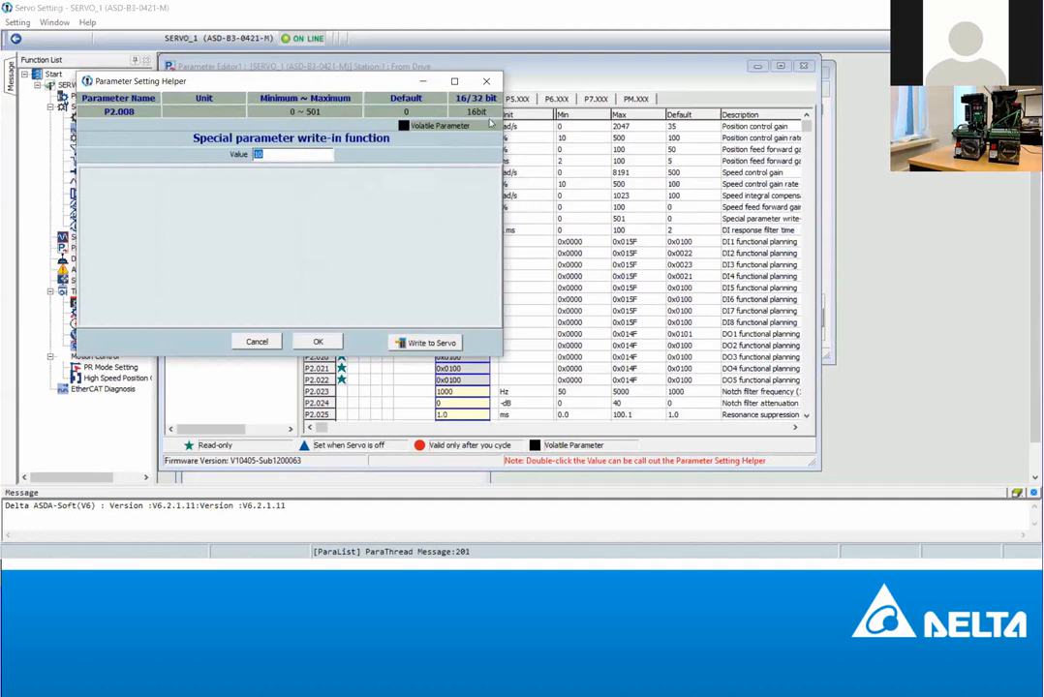
pyautogui.click(486, 81)
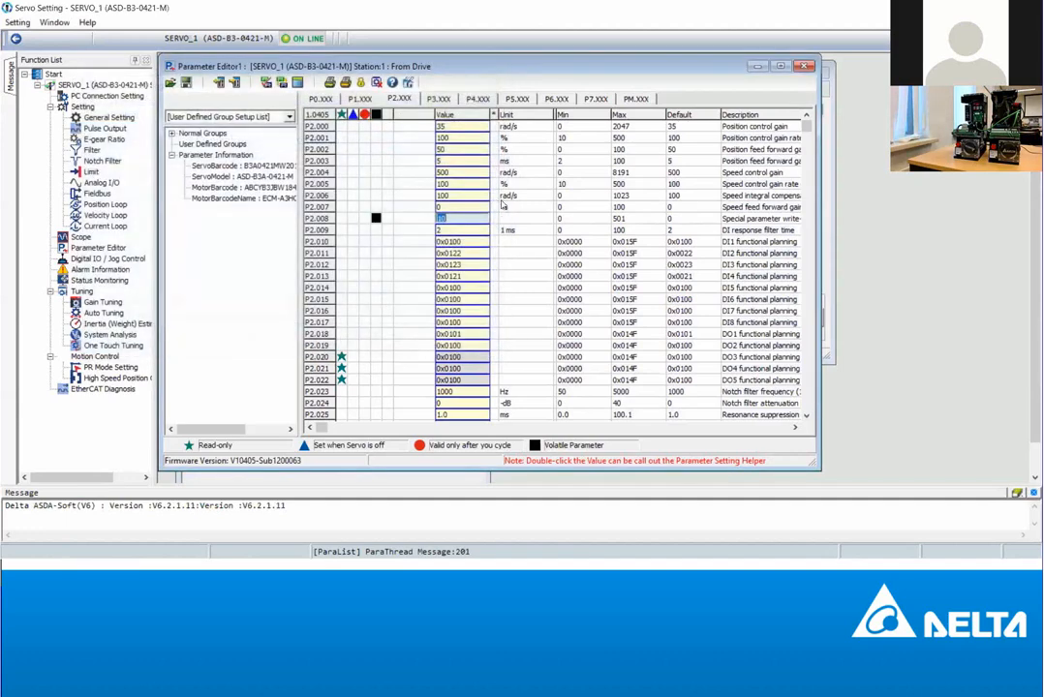
pyautogui.click(448, 219)
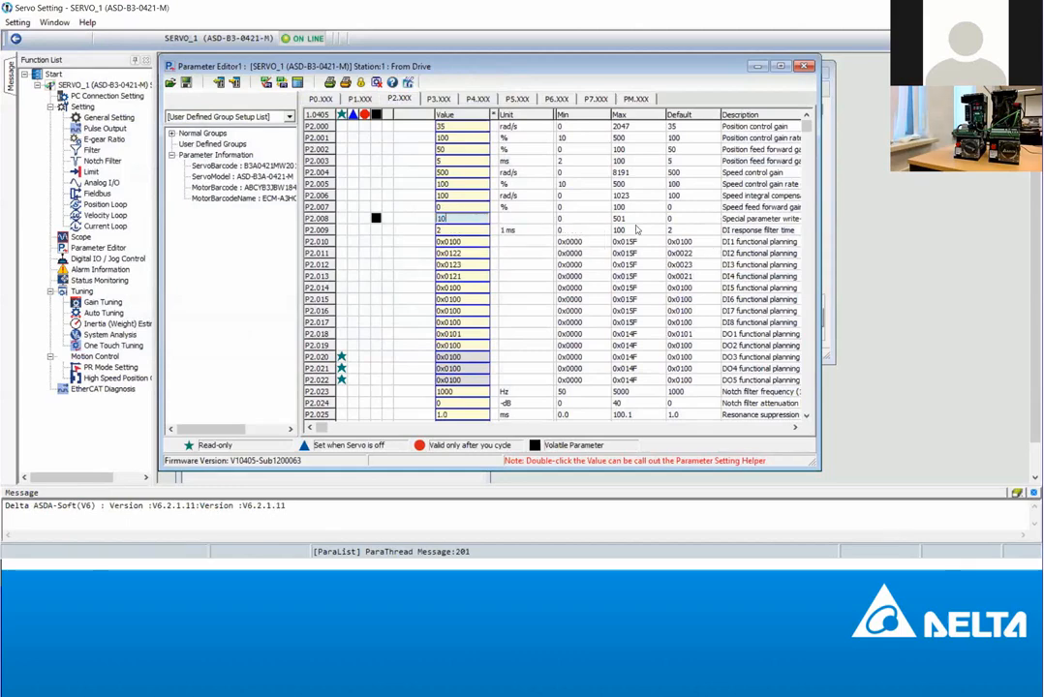
pyautogui.hotkey('alt', 'Tab')
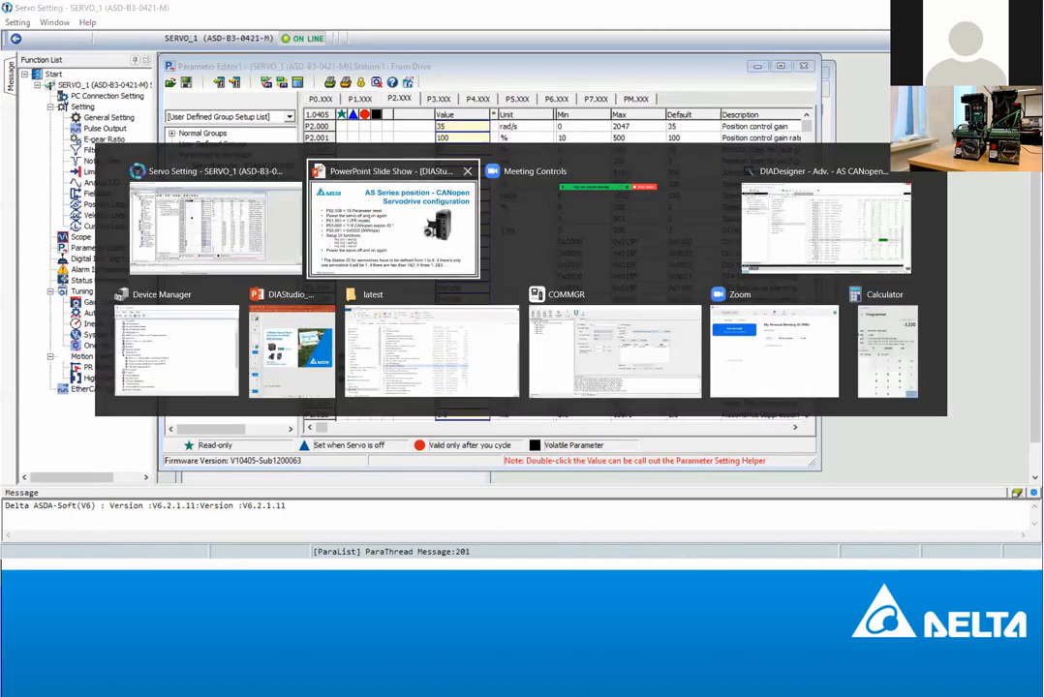
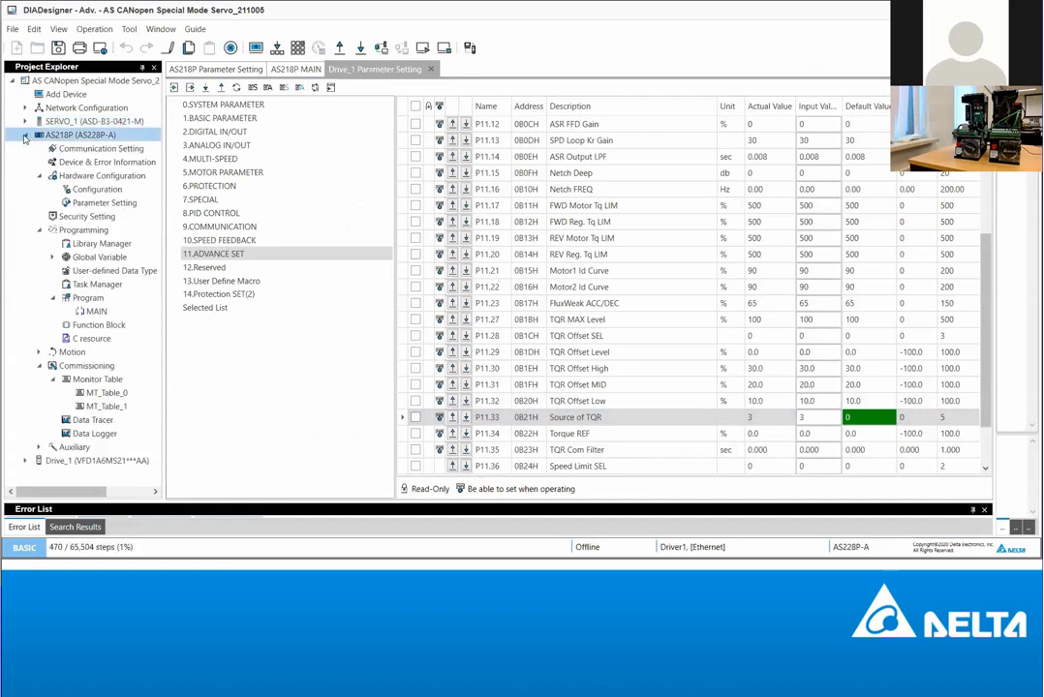
# Step: In DIADesigner, re-establish the AS218P's COMMGR connection through Driver1 in Communication Setting and close the dialog
pyautogui.click(96, 150)
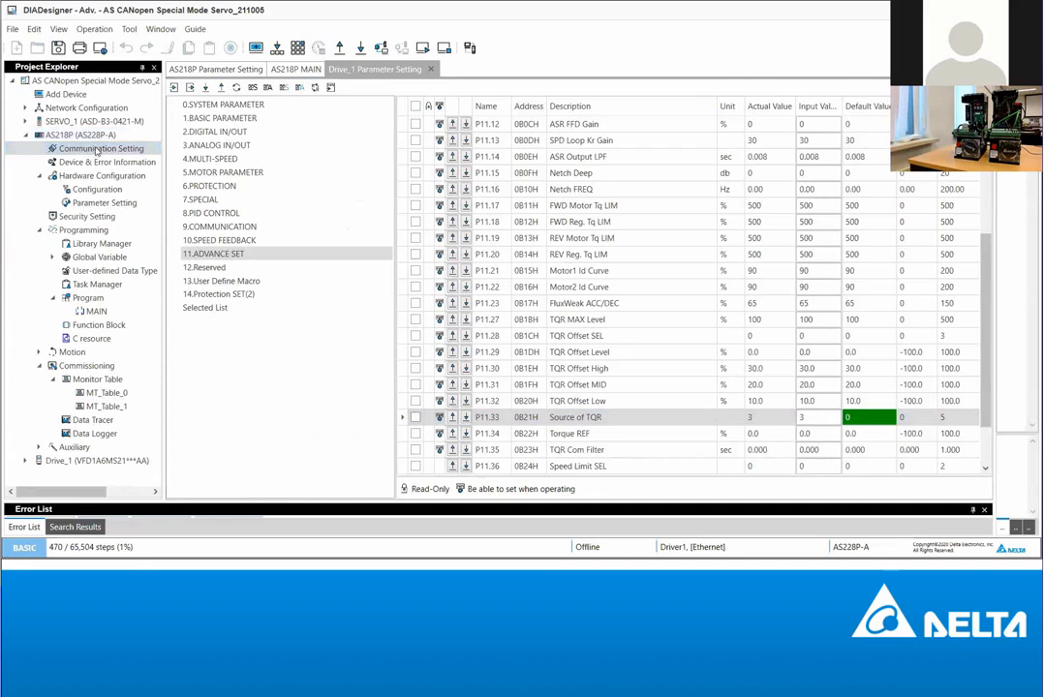
pyautogui.doubleClick(97, 151)
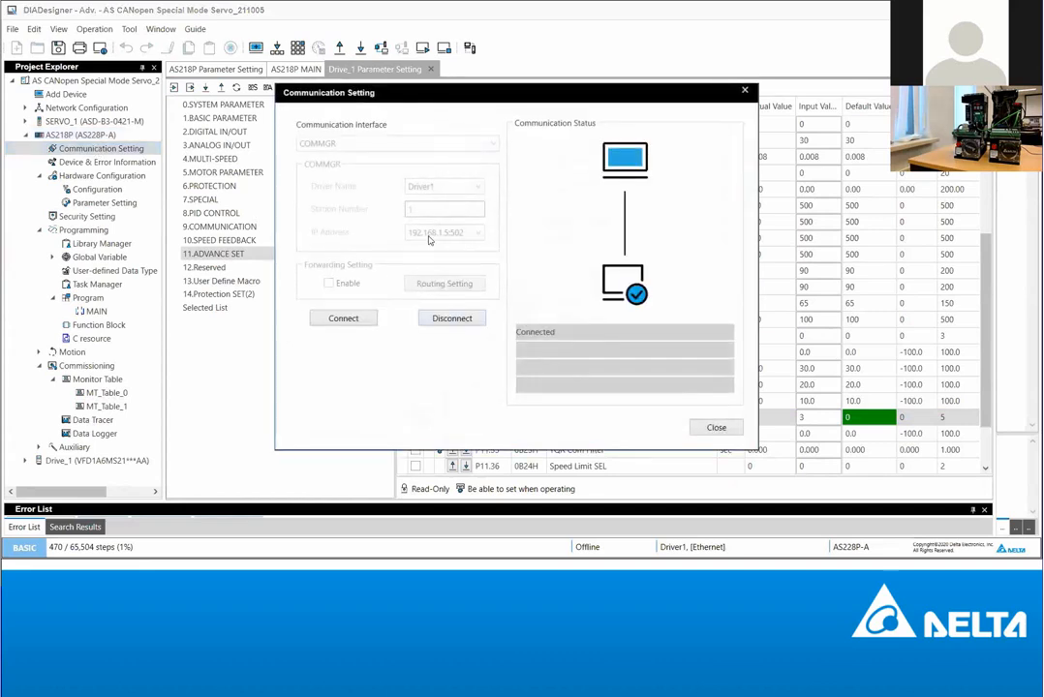
pyautogui.click(438, 319)
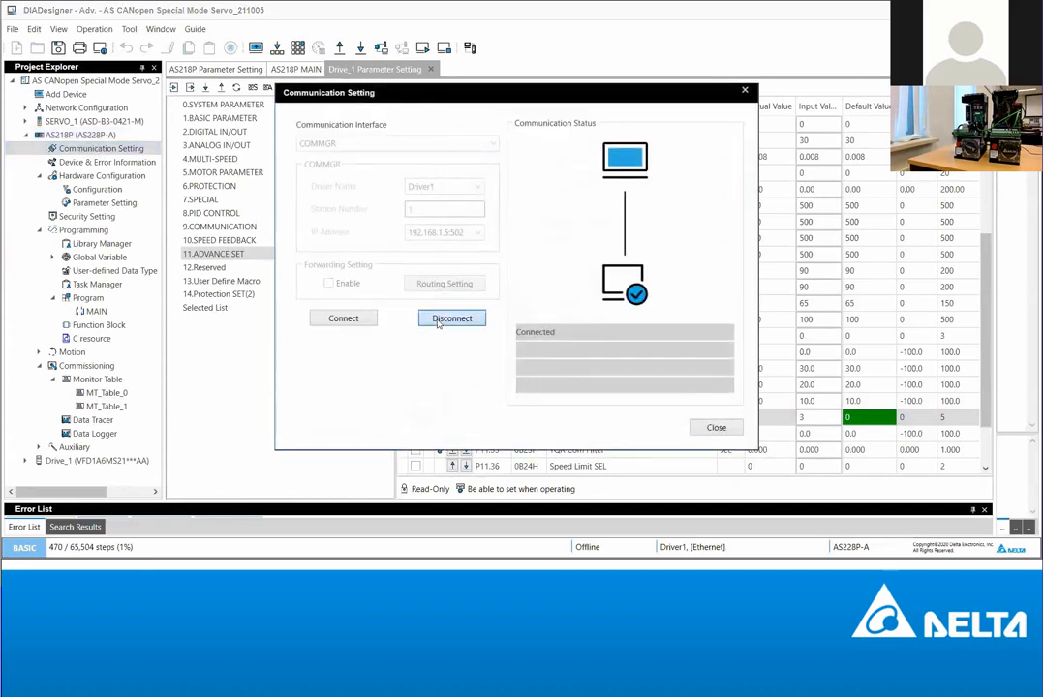
pyautogui.click(364, 321)
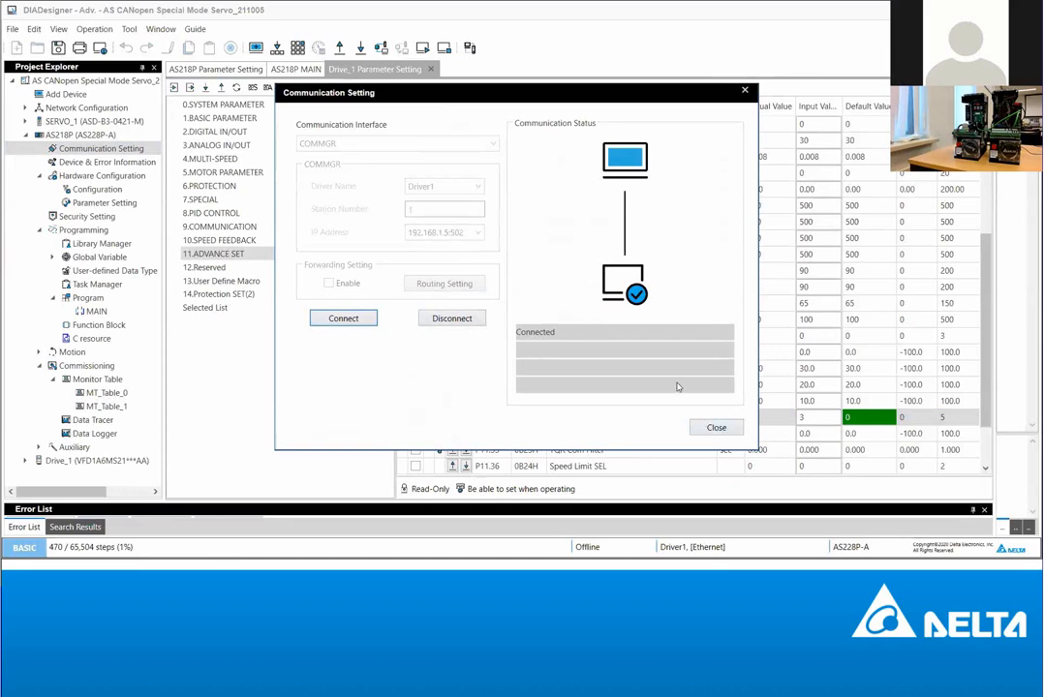
pyautogui.click(717, 430)
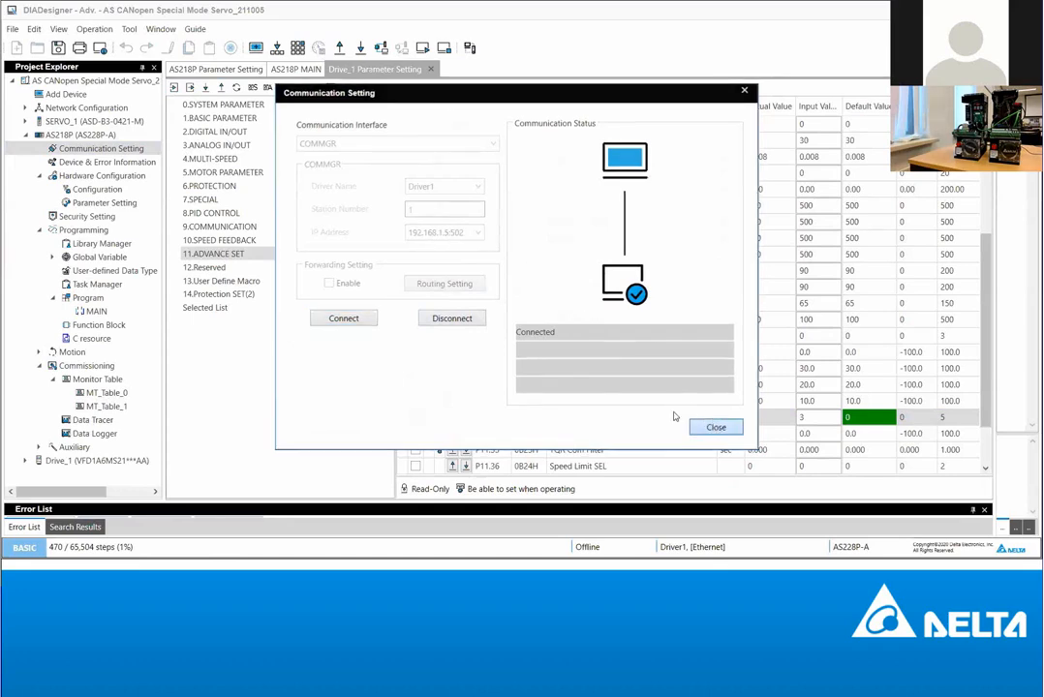
# Step: Tidy the AS218P project tree and open the Built-in CAN communication group of its hardware Parameter Setting
pyautogui.click(41, 176)
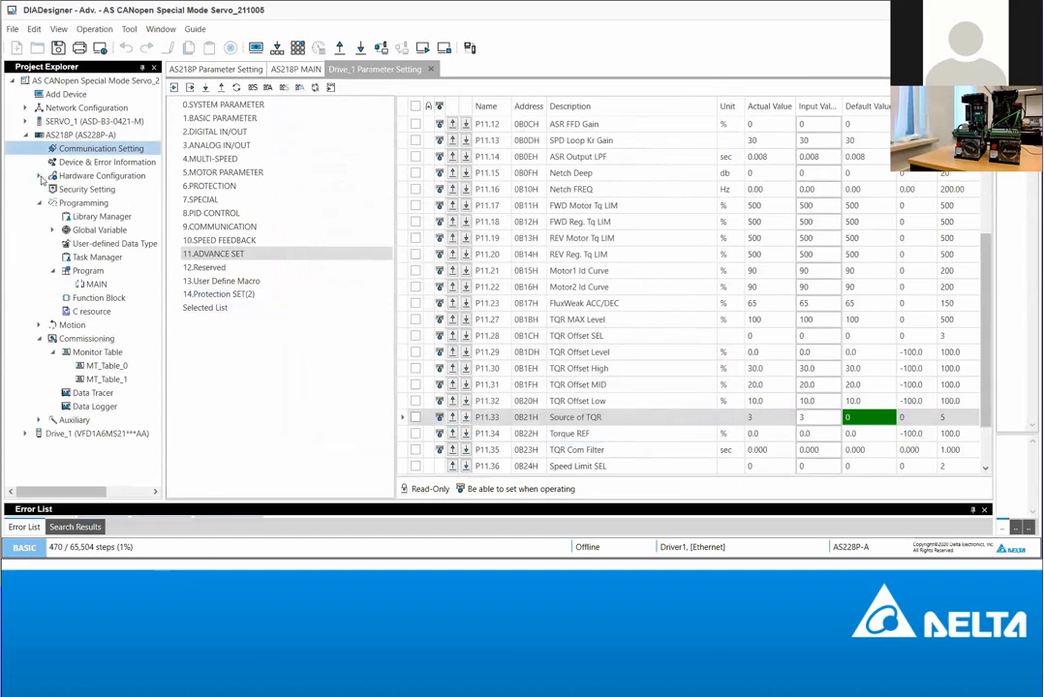
pyautogui.click(39, 204)
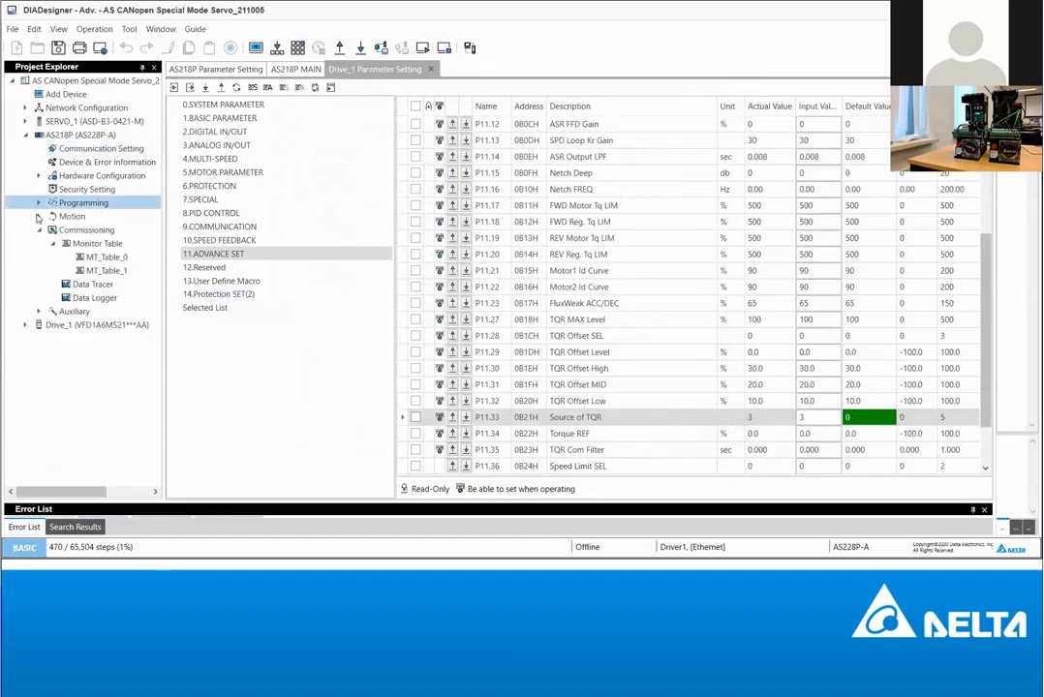
pyautogui.click(40, 229)
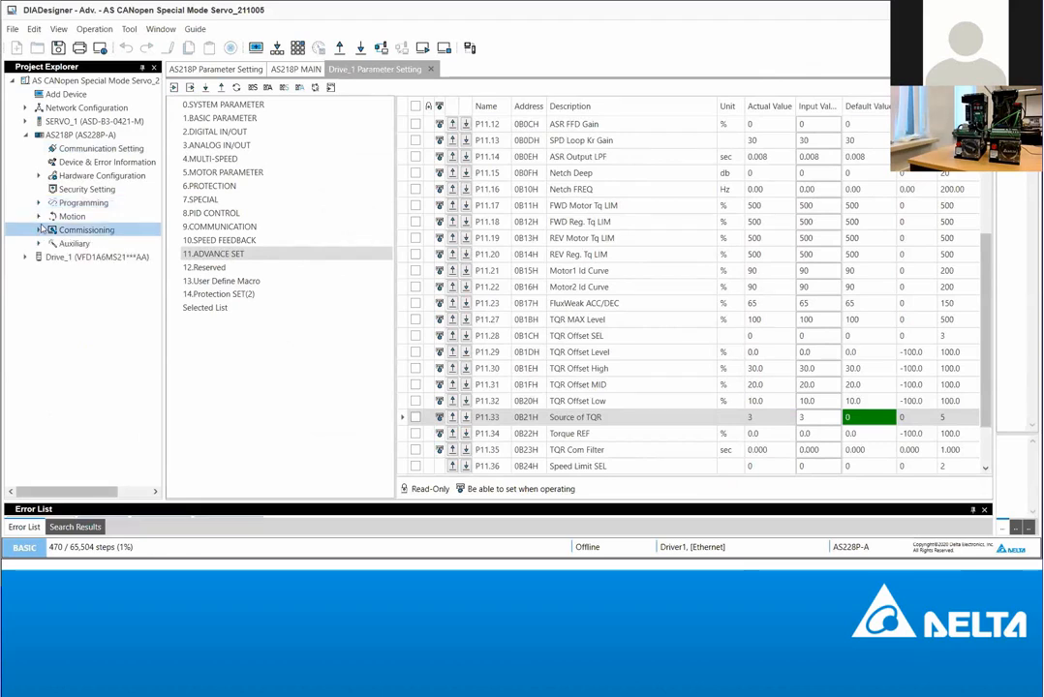
pyautogui.click(39, 177)
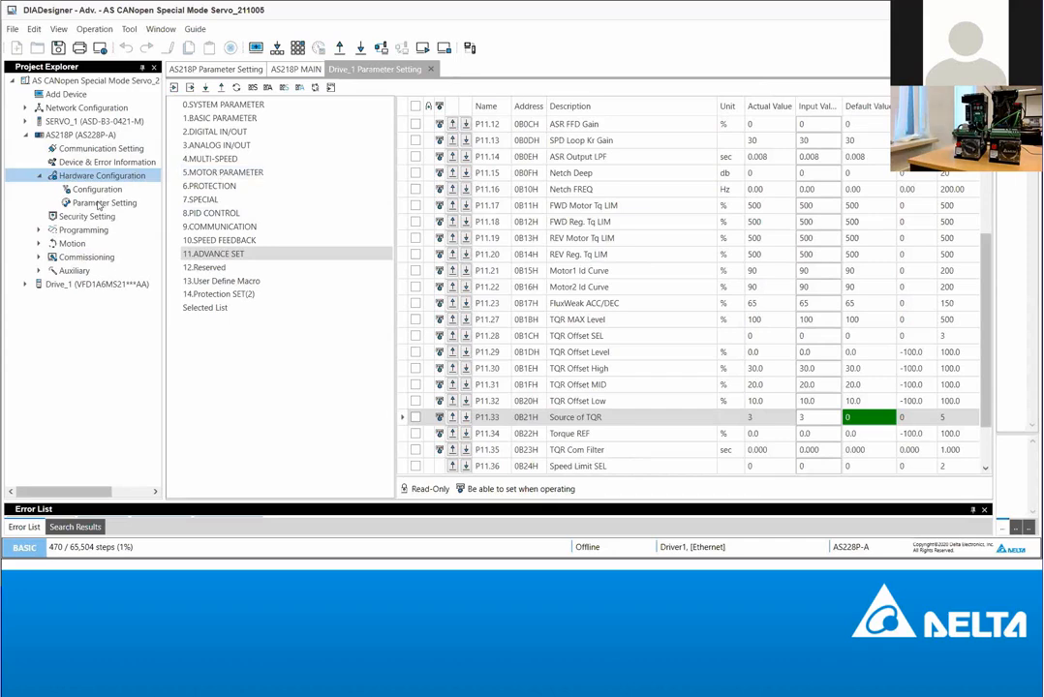
pyautogui.click(98, 205)
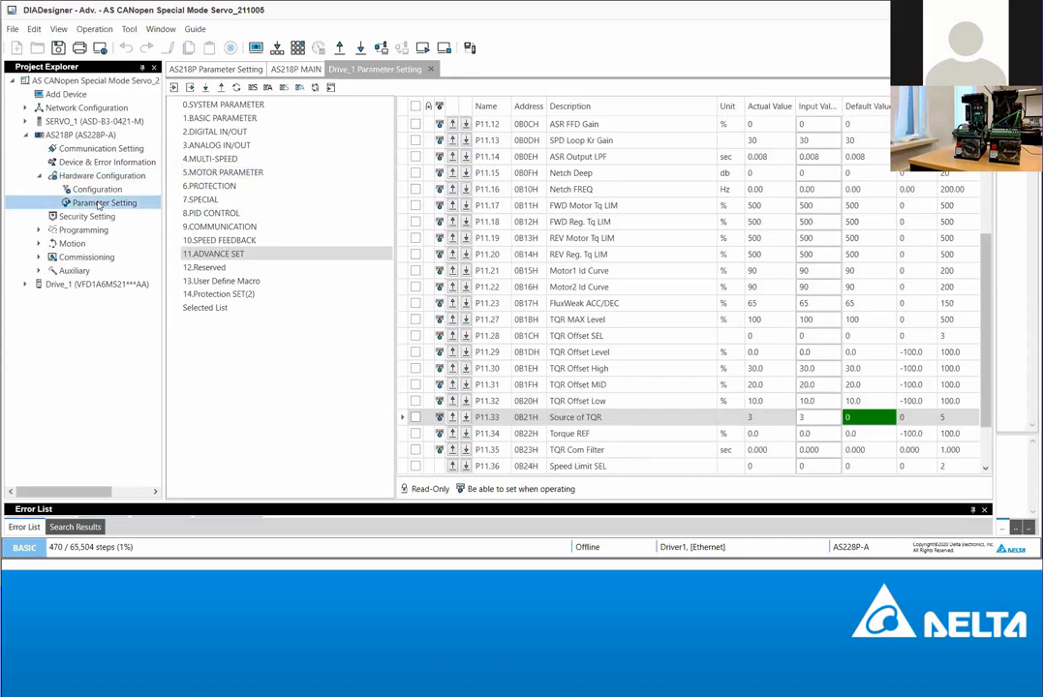
pyautogui.doubleClick(99, 205)
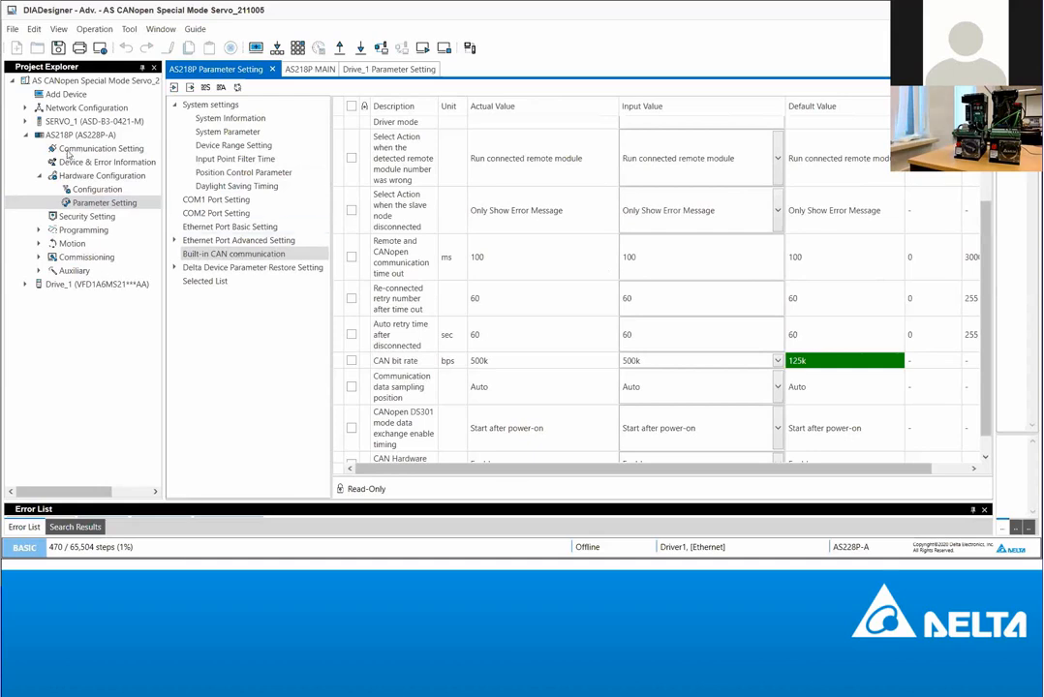
pyautogui.click(242, 256)
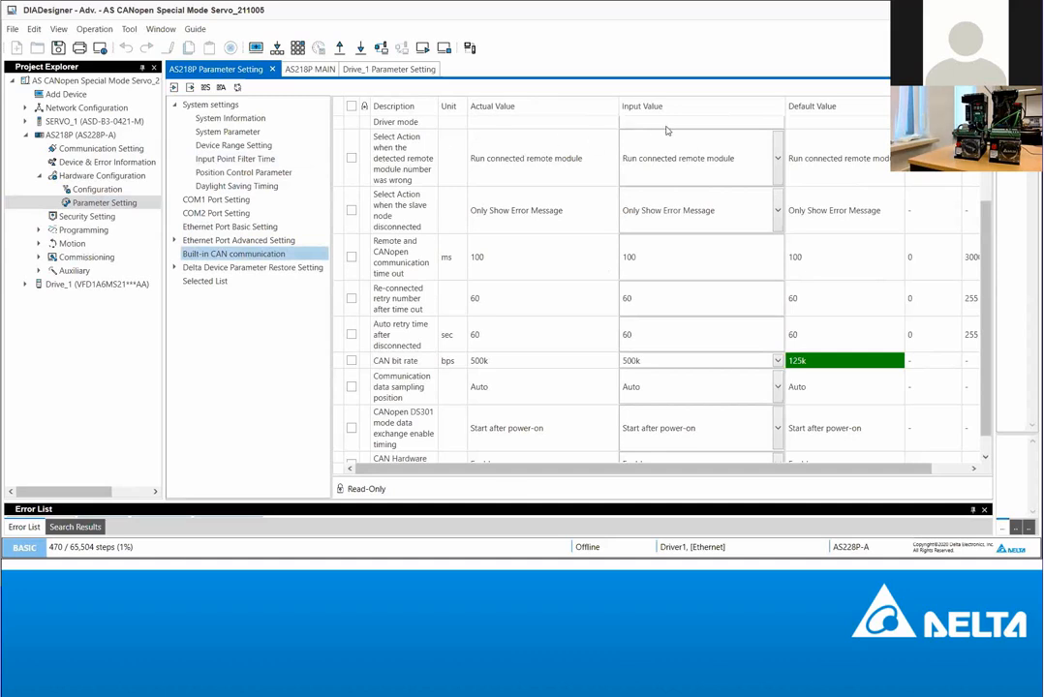
# Step: Set the CAN port work mode to Delta Special Driver & AS Remote mode
pyautogui.scroll(2, 667, 169)
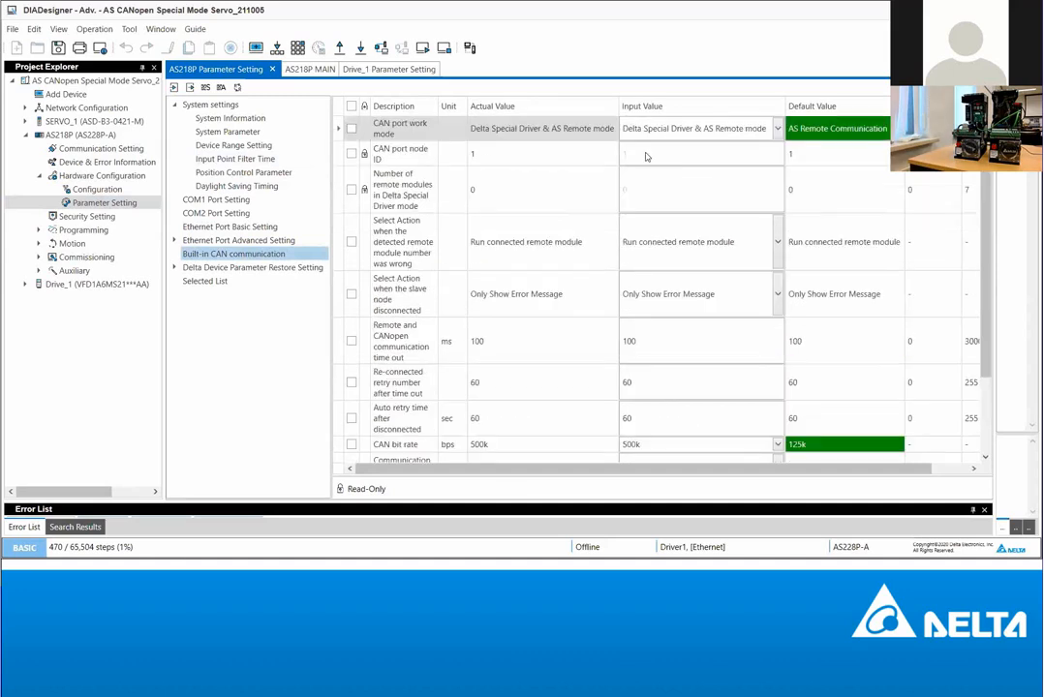
pyautogui.click(720, 136)
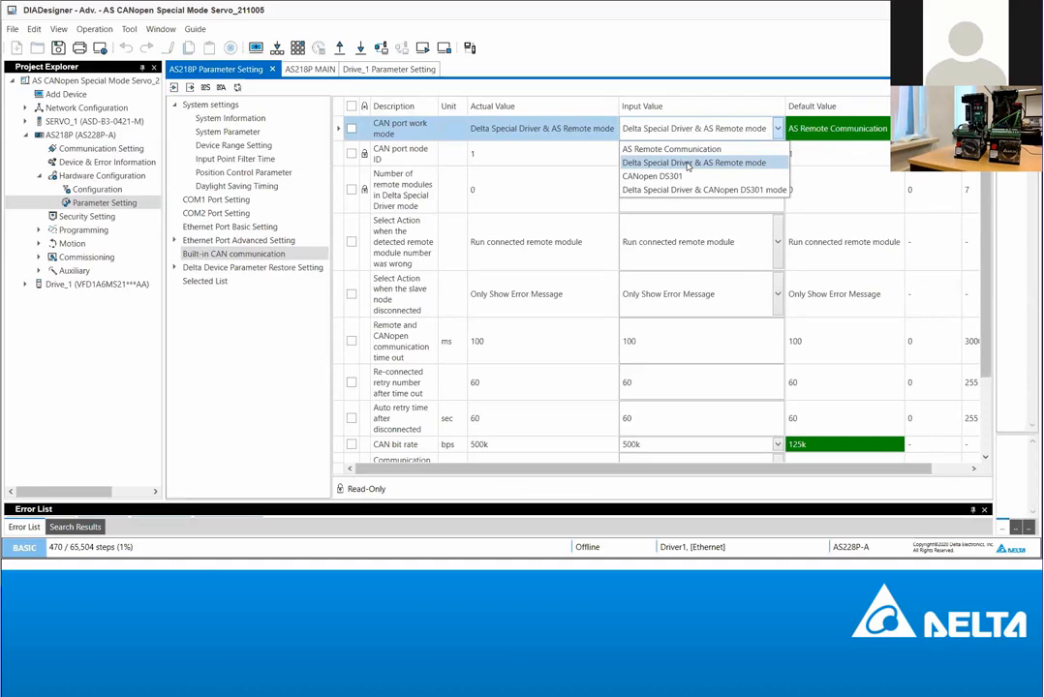
pyautogui.click(688, 164)
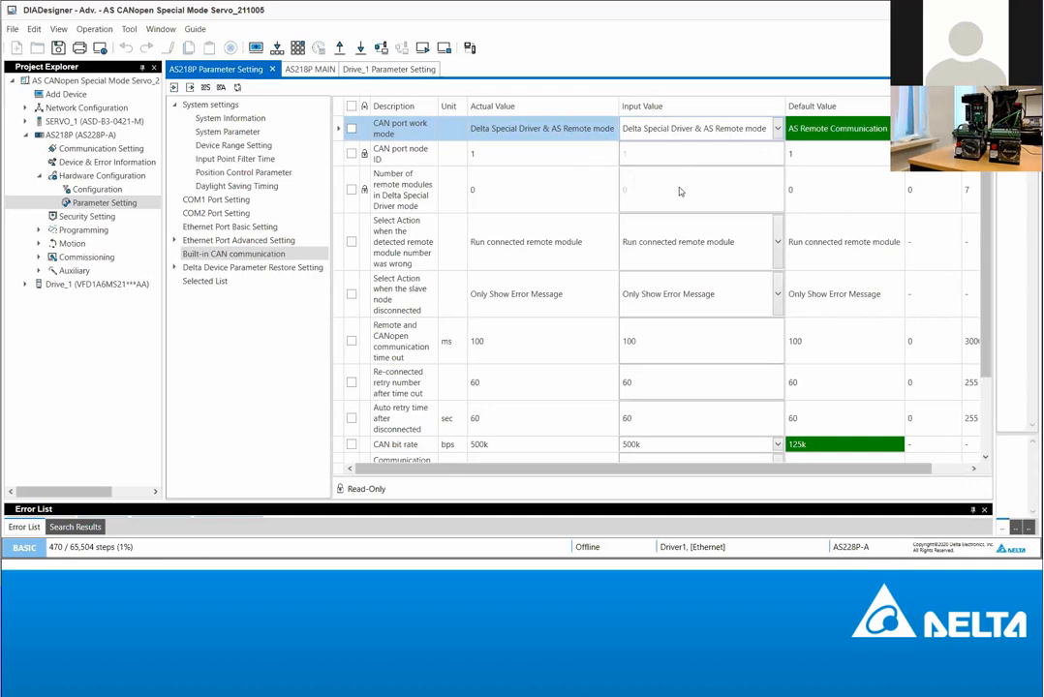
# Step: Set the CAN bit rate to 500k in the built-in CAN communication parameters
pyautogui.scroll(-2, 679, 191)
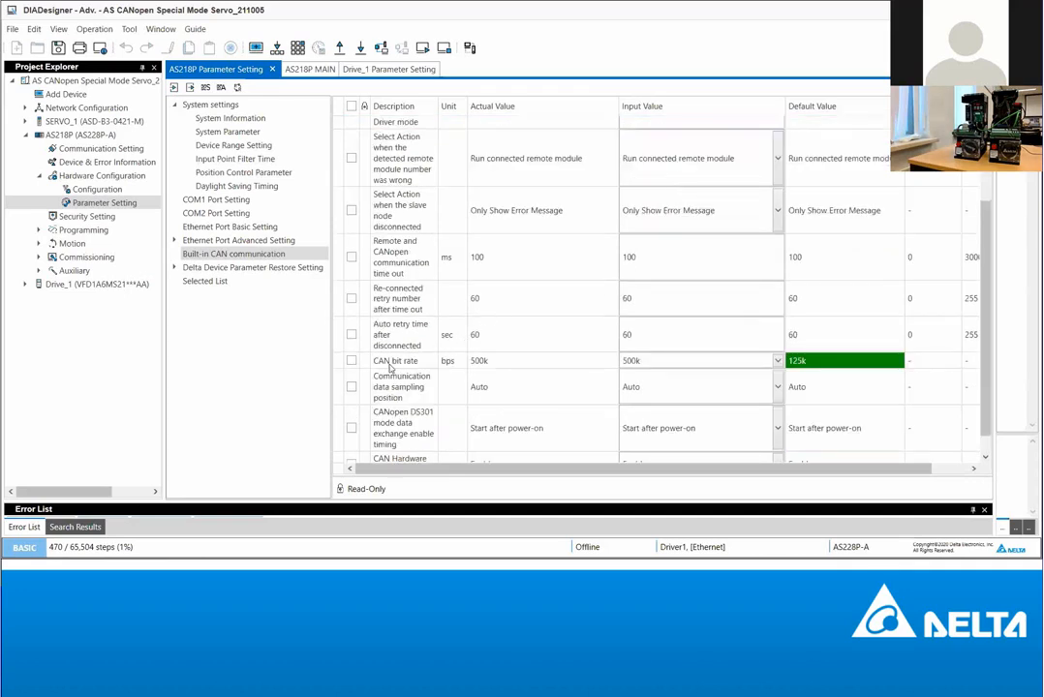
pyautogui.click(644, 360)
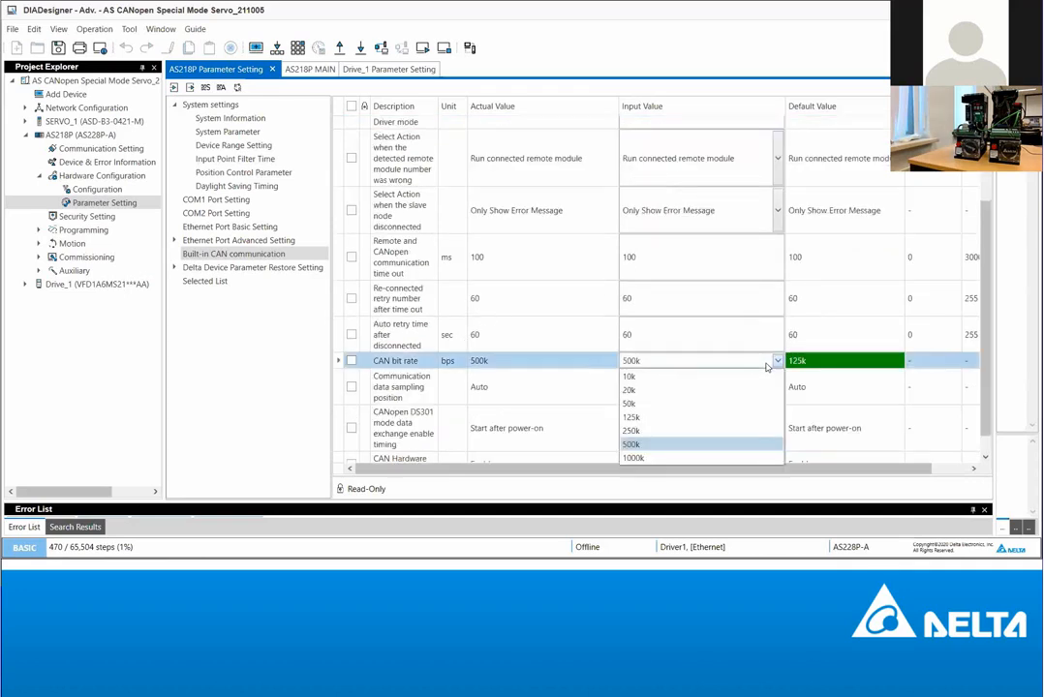
pyautogui.click(655, 445)
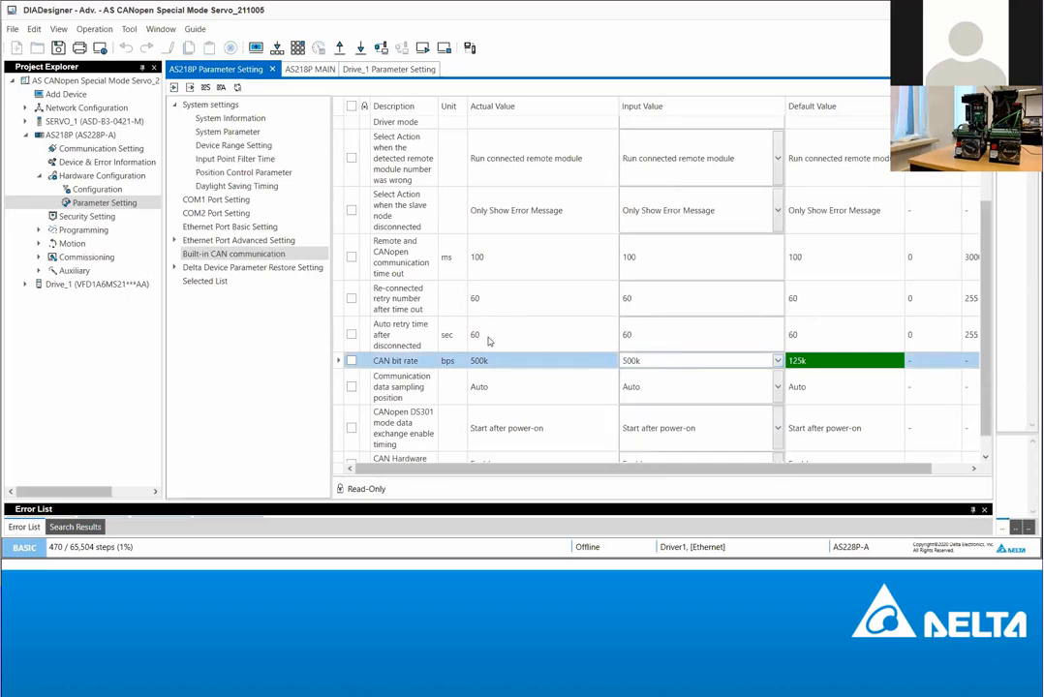
pyautogui.scroll(-1, 680, 330)
pyautogui.scroll(2, 679, 333)
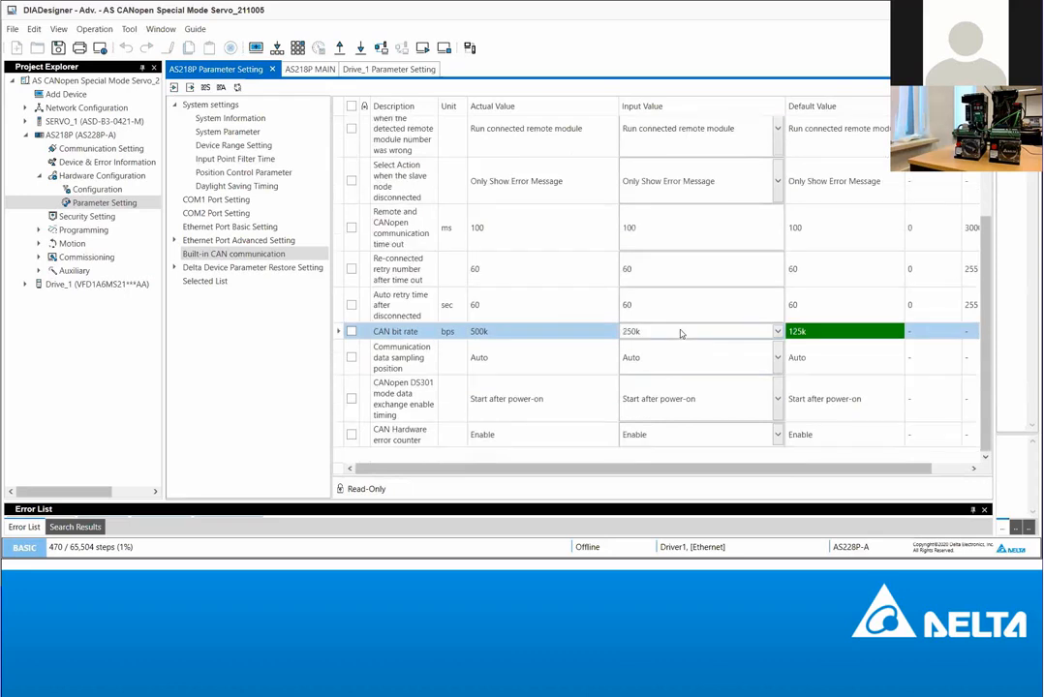
pyautogui.click(777, 332)
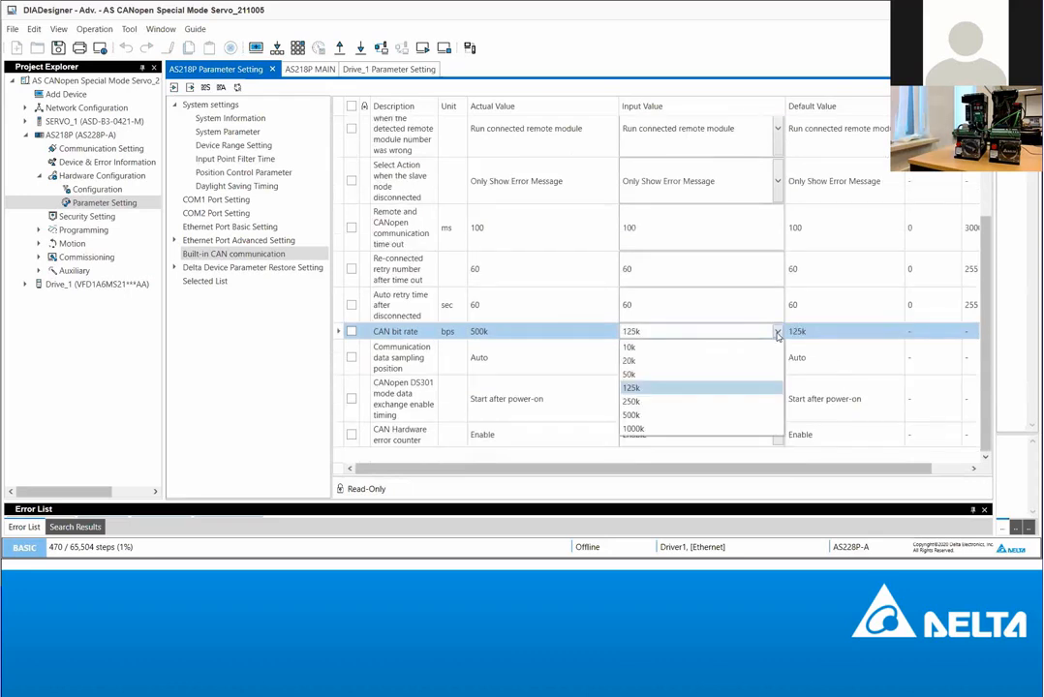
pyautogui.click(678, 417)
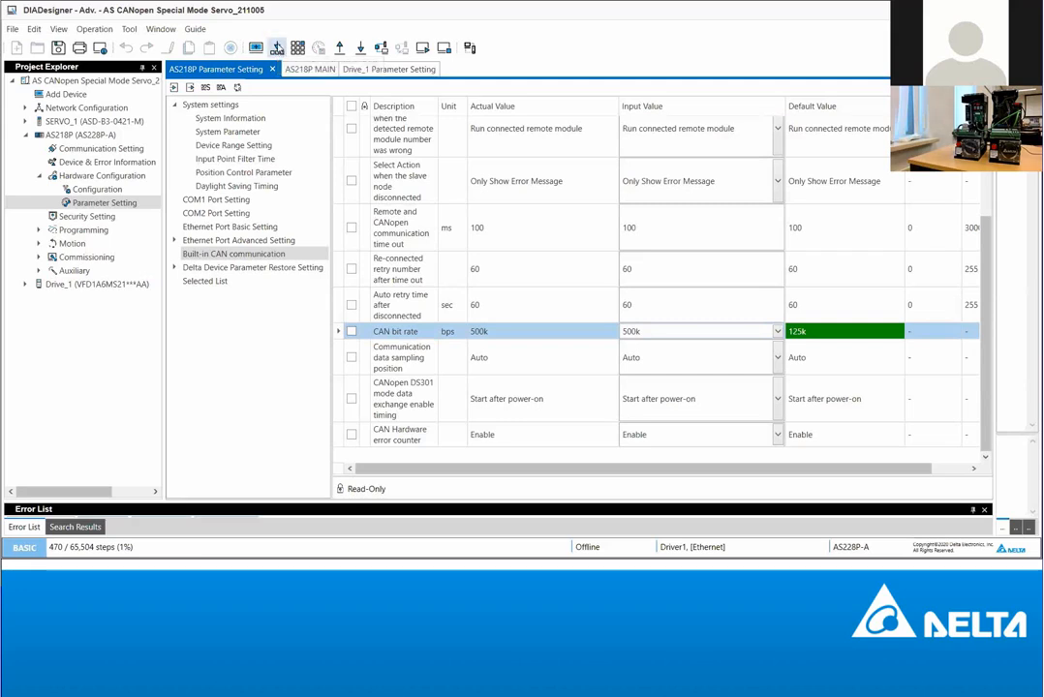
# Step: Compile all devices and download the project to the AS218P, excluding Drive_1 from the transmission
pyautogui.click(359, 50)
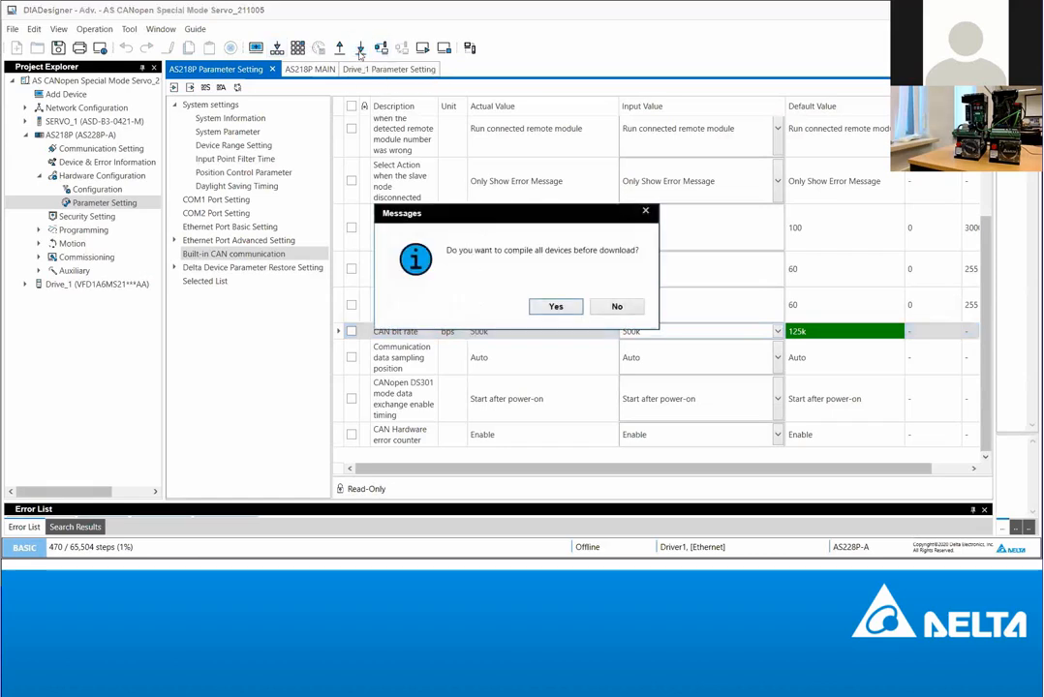
pyautogui.click(554, 306)
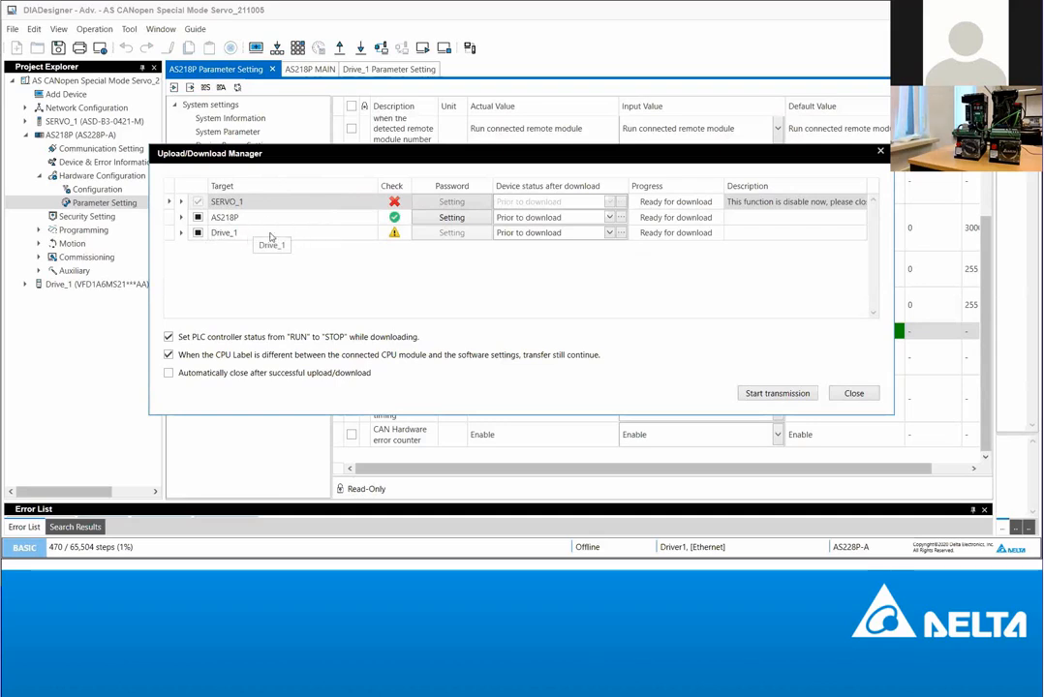
pyautogui.click(197, 233)
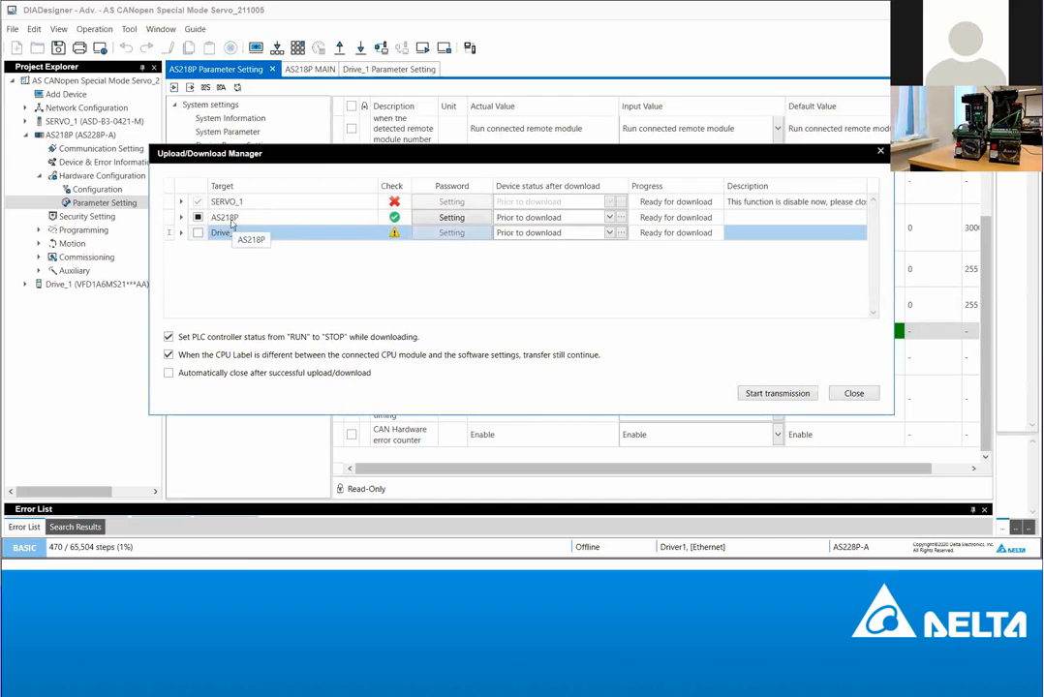
pyautogui.click(180, 217)
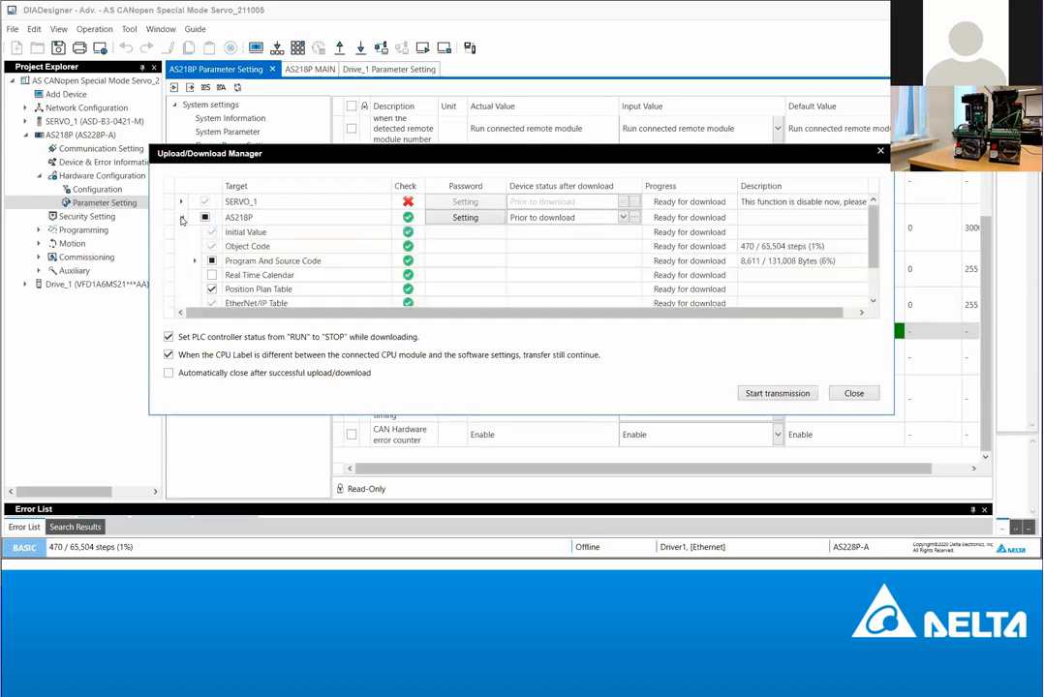
pyautogui.click(181, 217)
pyautogui.click(180, 217)
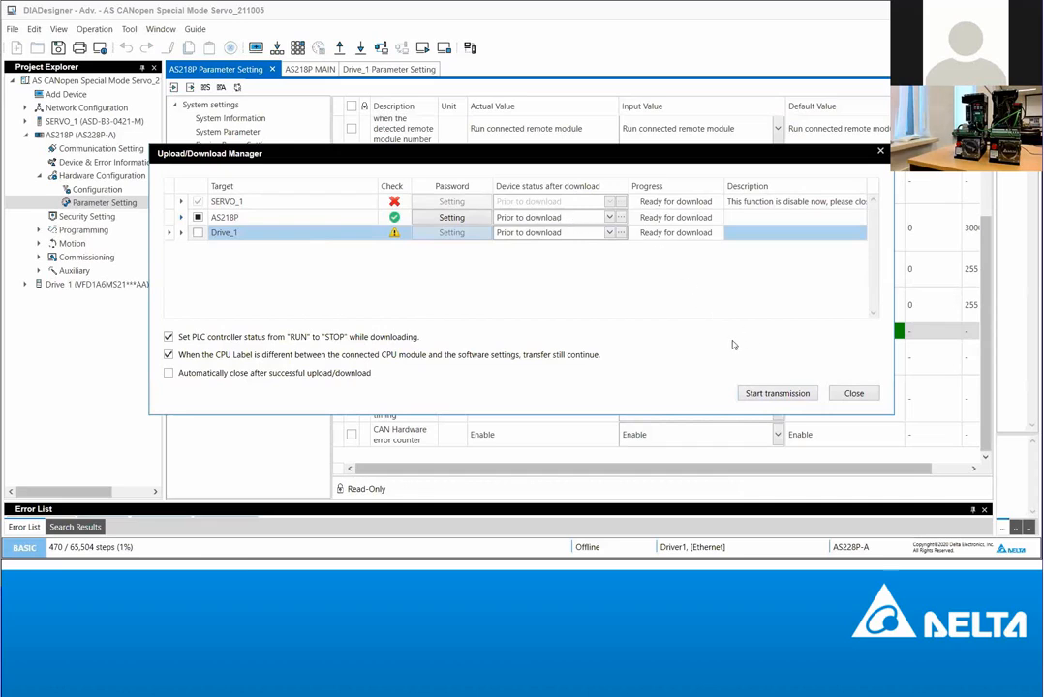
pyautogui.click(774, 394)
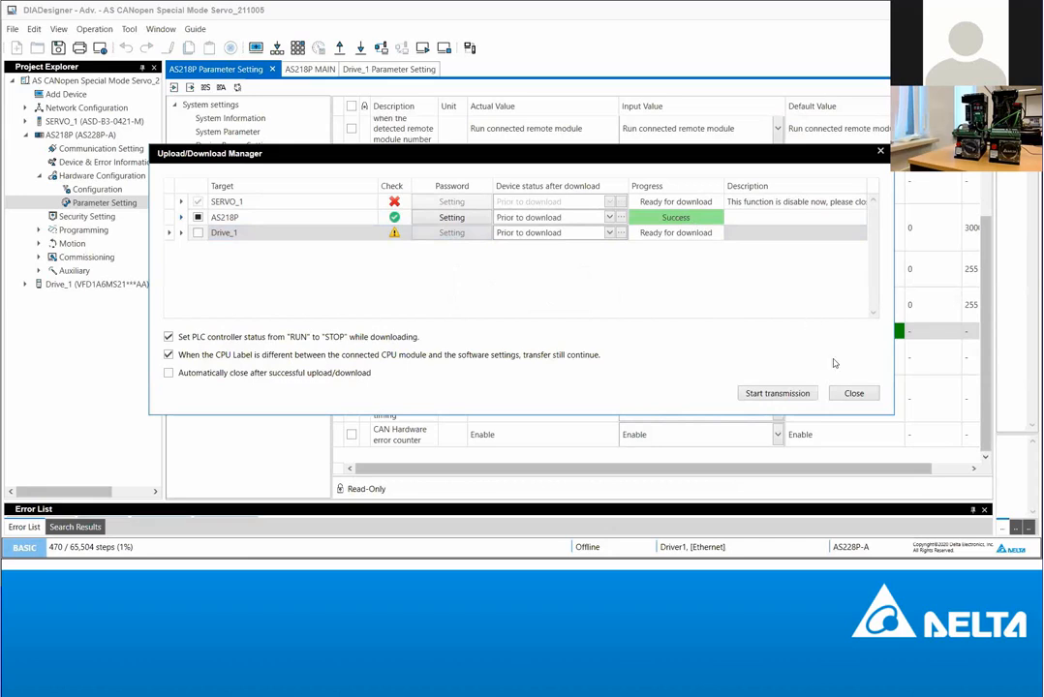
pyautogui.click(846, 394)
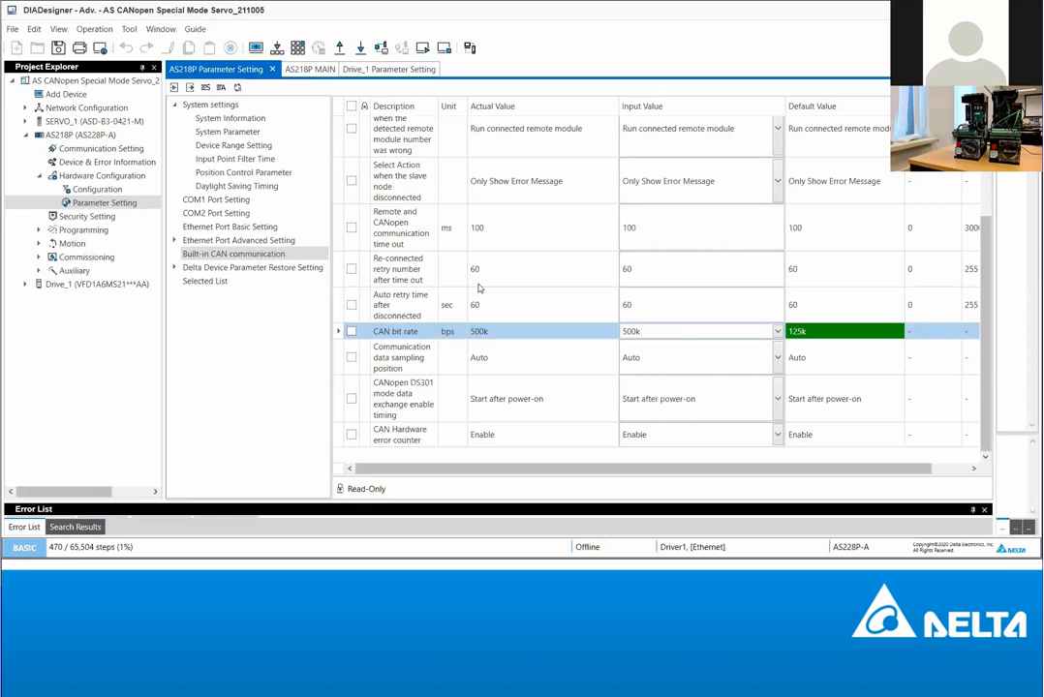
# Step: Switch to the PowerPoint slide show to review the AS PLC Hardware Configuration slide
pyautogui.hotkey('alt', 'Tab')
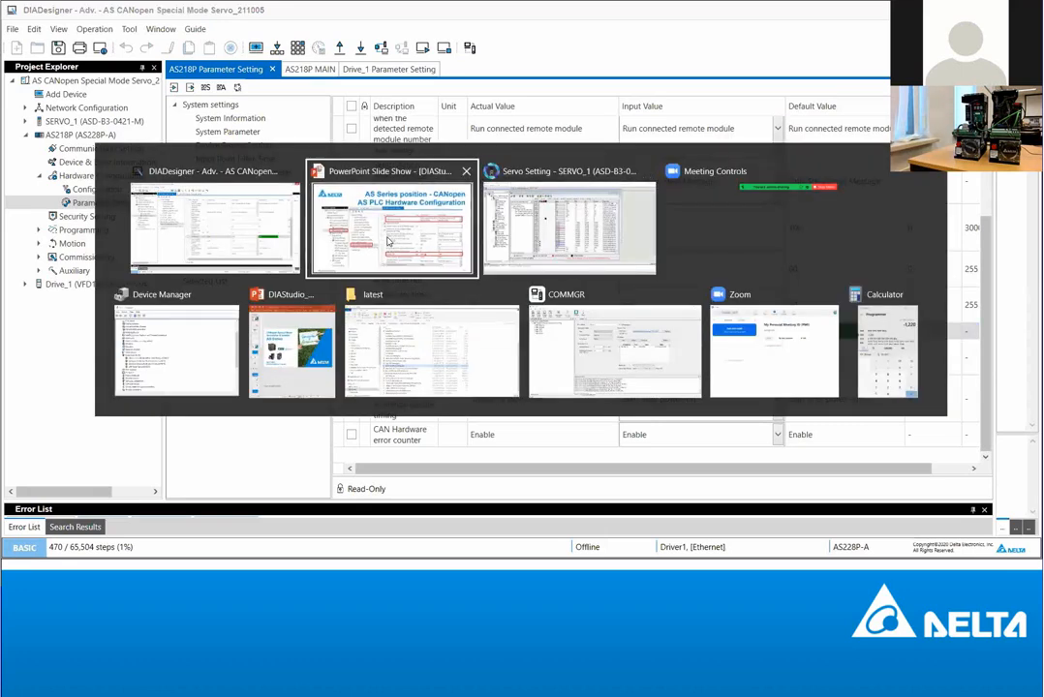
pyautogui.click(388, 241)
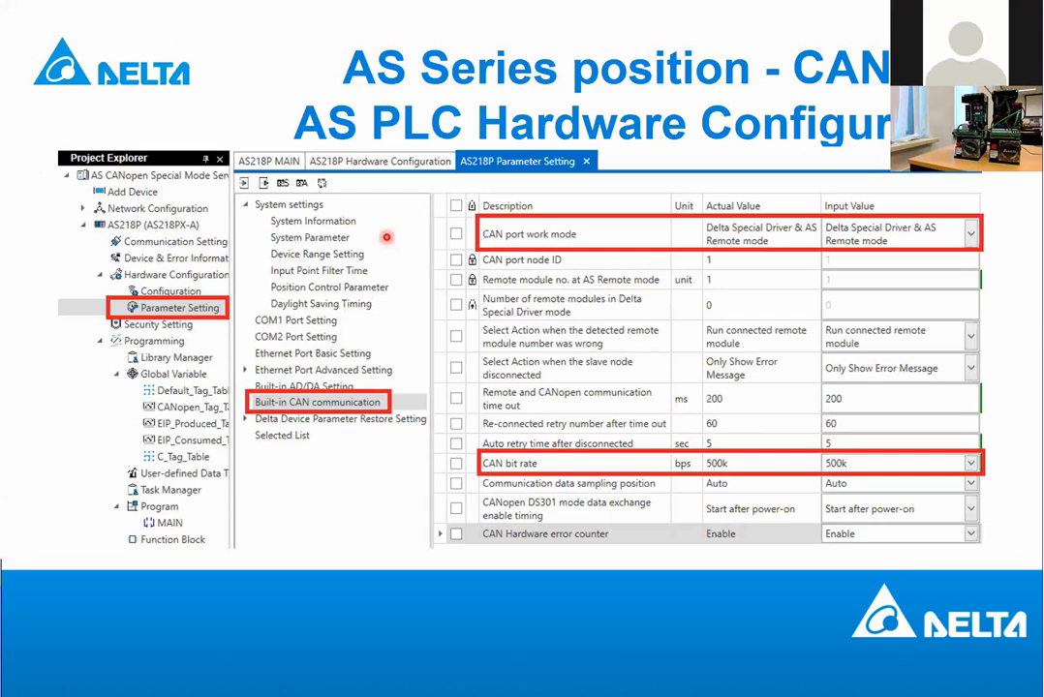
# Step: Advance the slide show to the AS PLC Motion Special APIs section slide
pyautogui.press('Right')
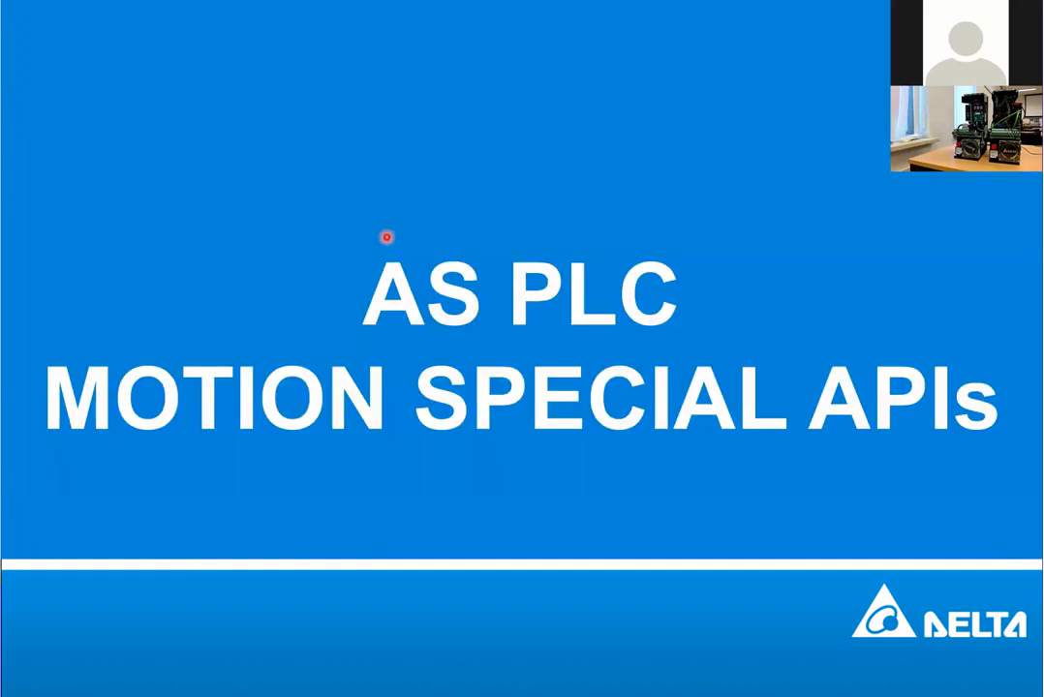
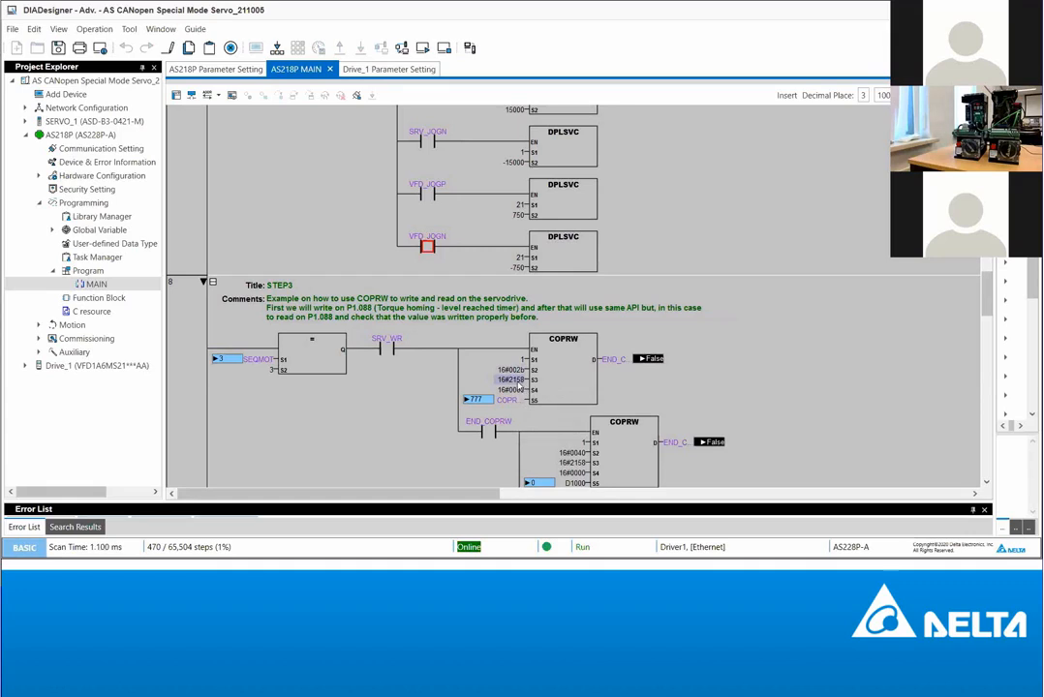
# Step: Switch to Calculator in Programmer mode, enter decimal 88 to get its hexadecimal equivalent, and minimize the calculator
pyautogui.click(330, 324)
pyautogui.click(290, 565)
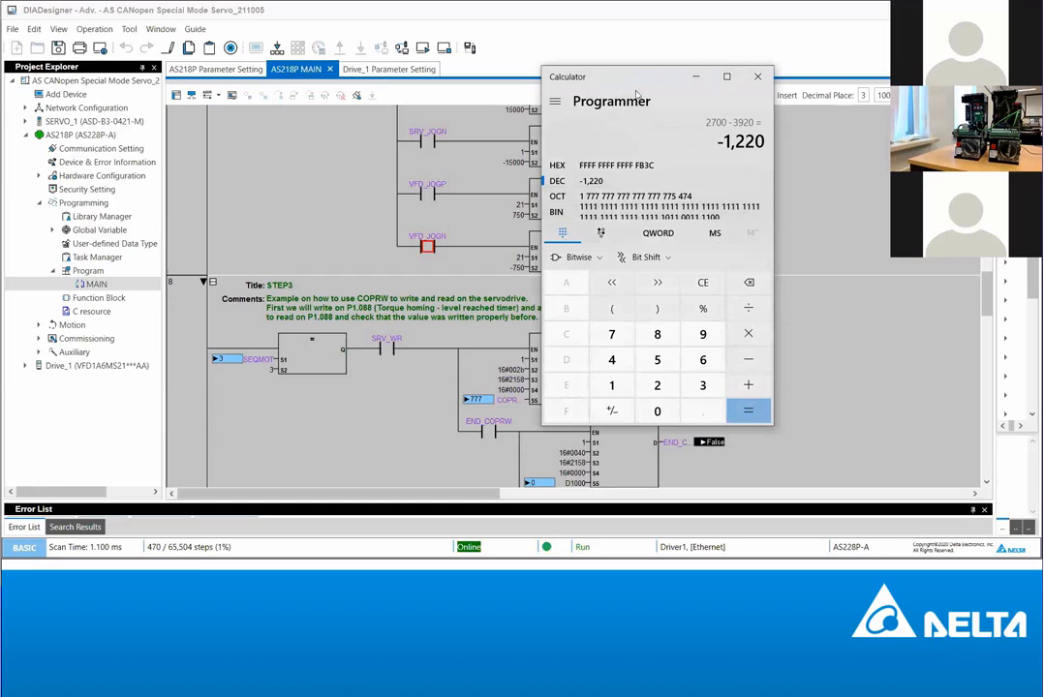
pyautogui.click(559, 101)
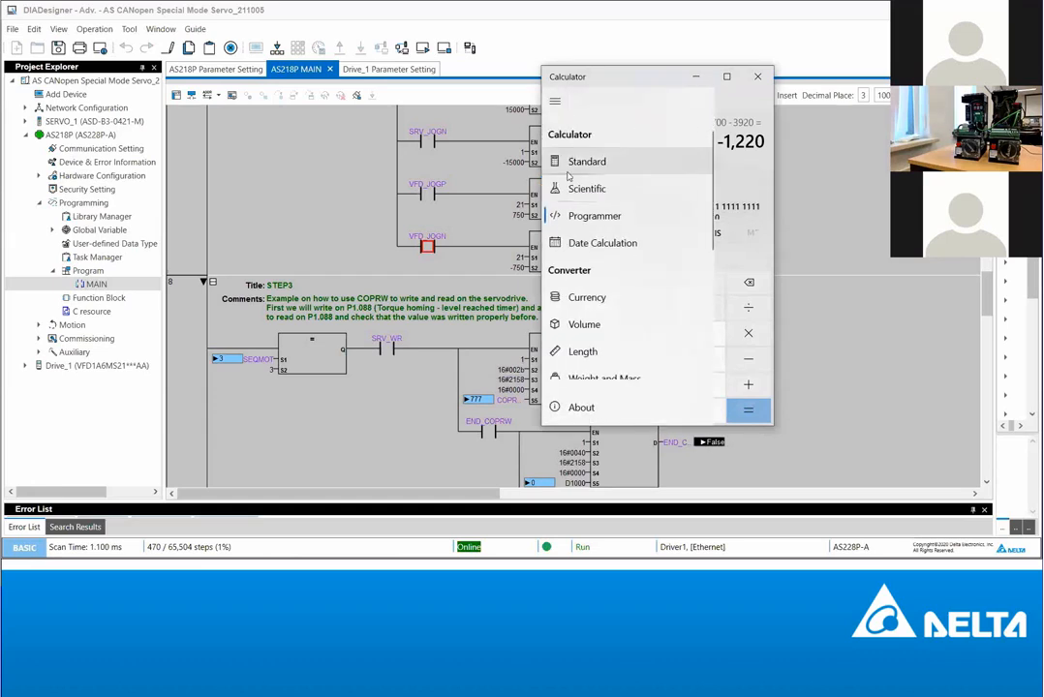
pyautogui.click(578, 217)
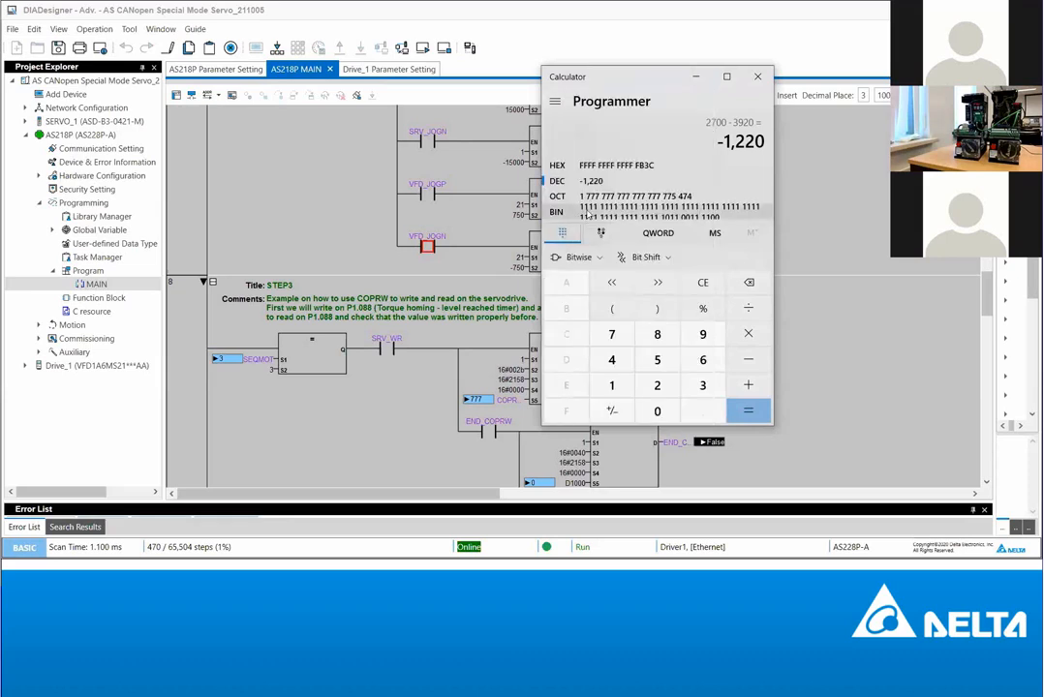
pyautogui.click(704, 283)
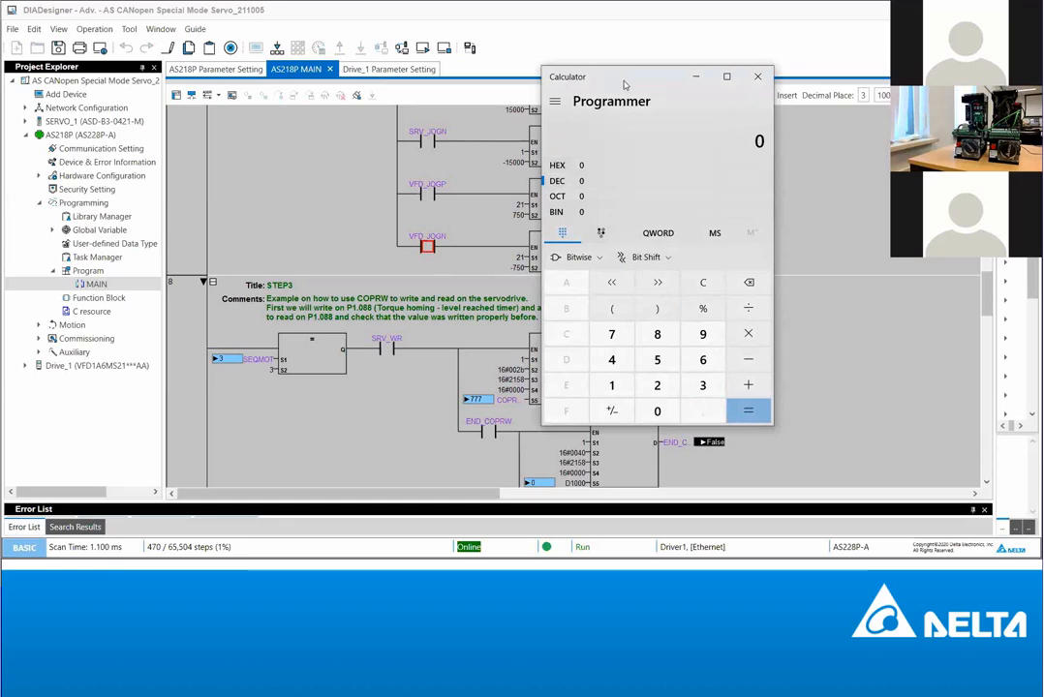
pyautogui.moveTo(585, 74); pyautogui.dragTo(667, 75)
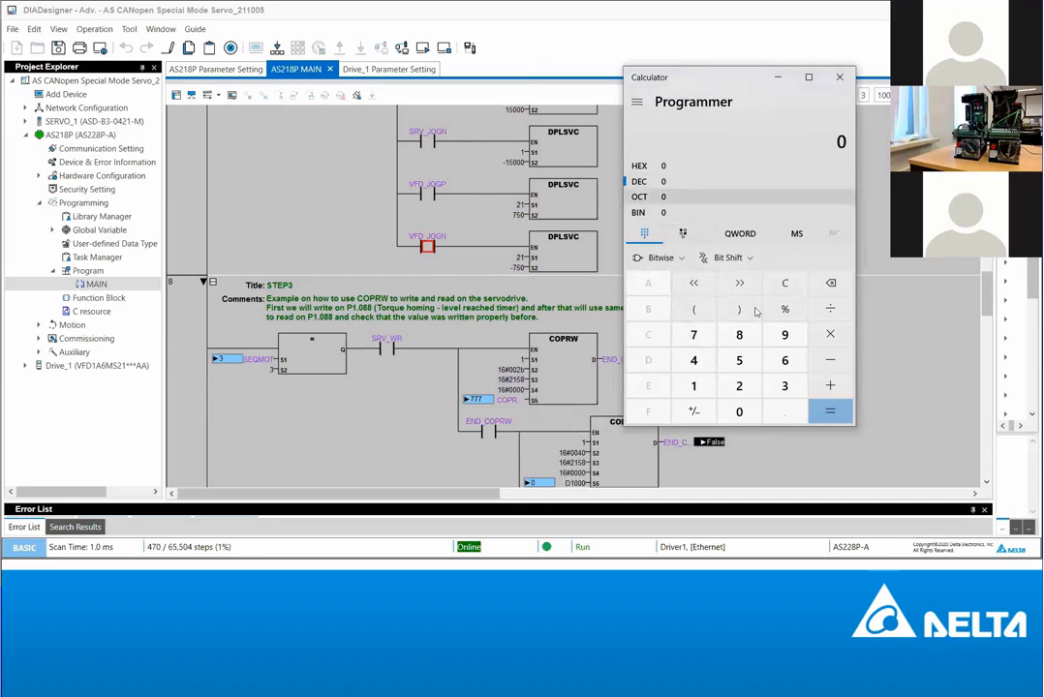
pyautogui.click(739, 334)
pyautogui.click(739, 334)
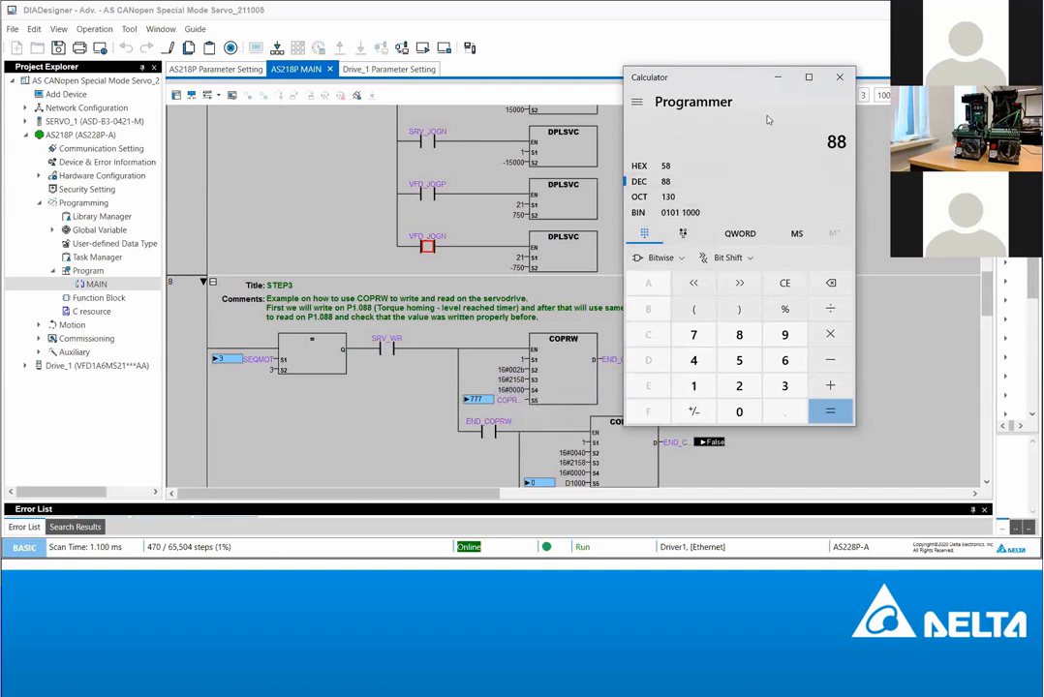
pyautogui.click(777, 76)
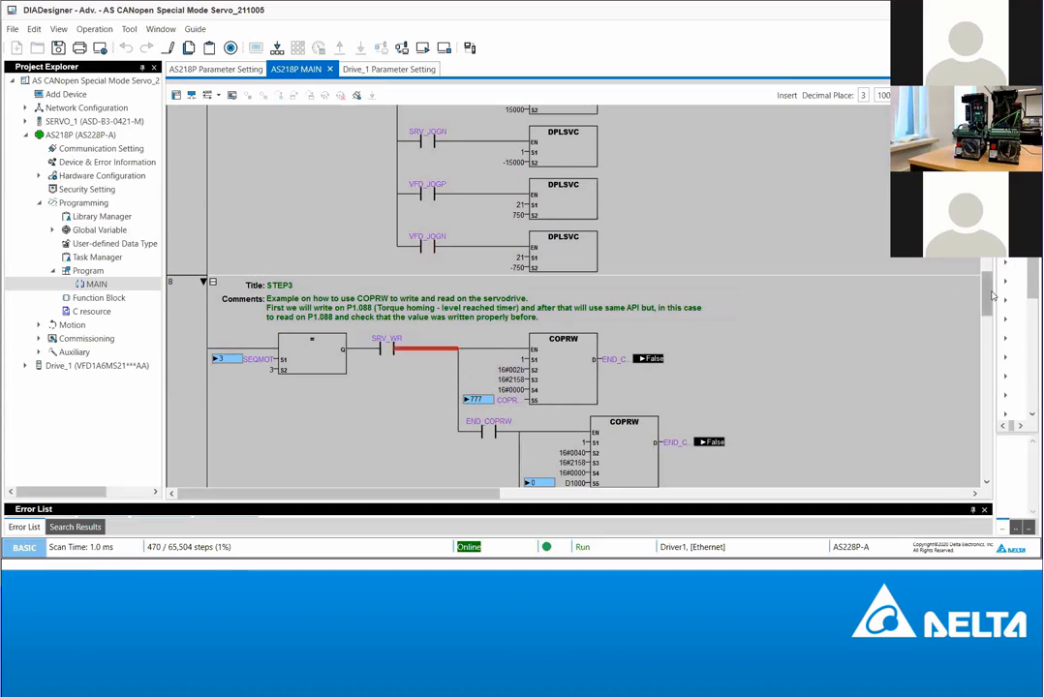
# Step: Inspect the MOV instruction in the INITIAL CYCLE network and return to the STEP3 network
pyautogui.moveTo(989, 295); pyautogui.dragTo(988, 138)
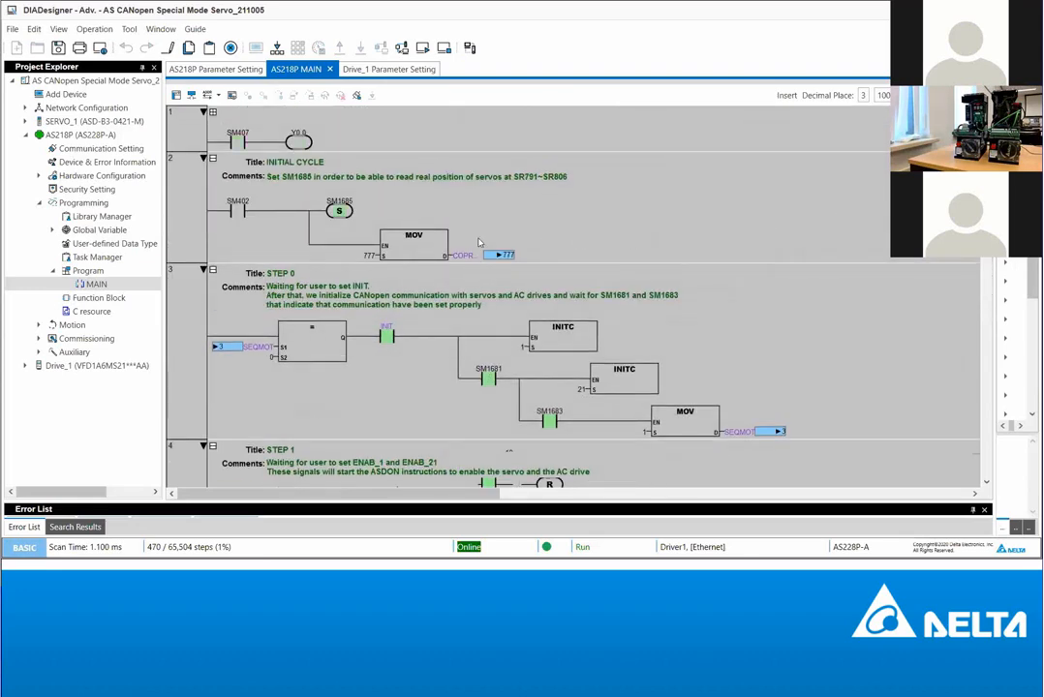
pyautogui.click(406, 242)
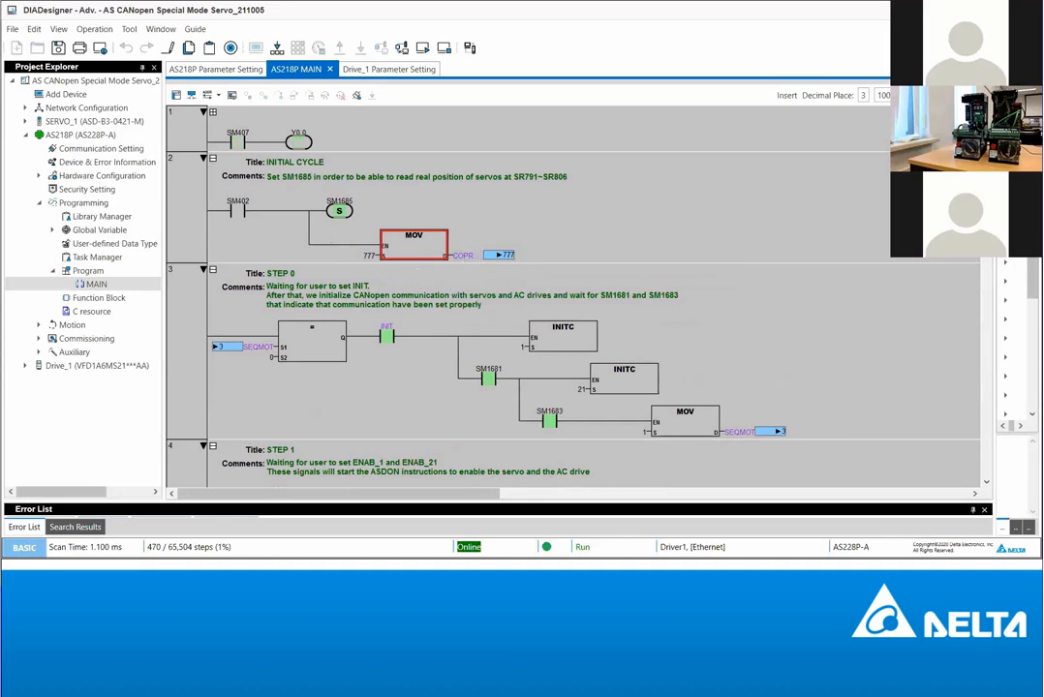
pyautogui.moveTo(986, 149); pyautogui.dragTo(984, 298)
pyautogui.scroll(-5, 649, 282)
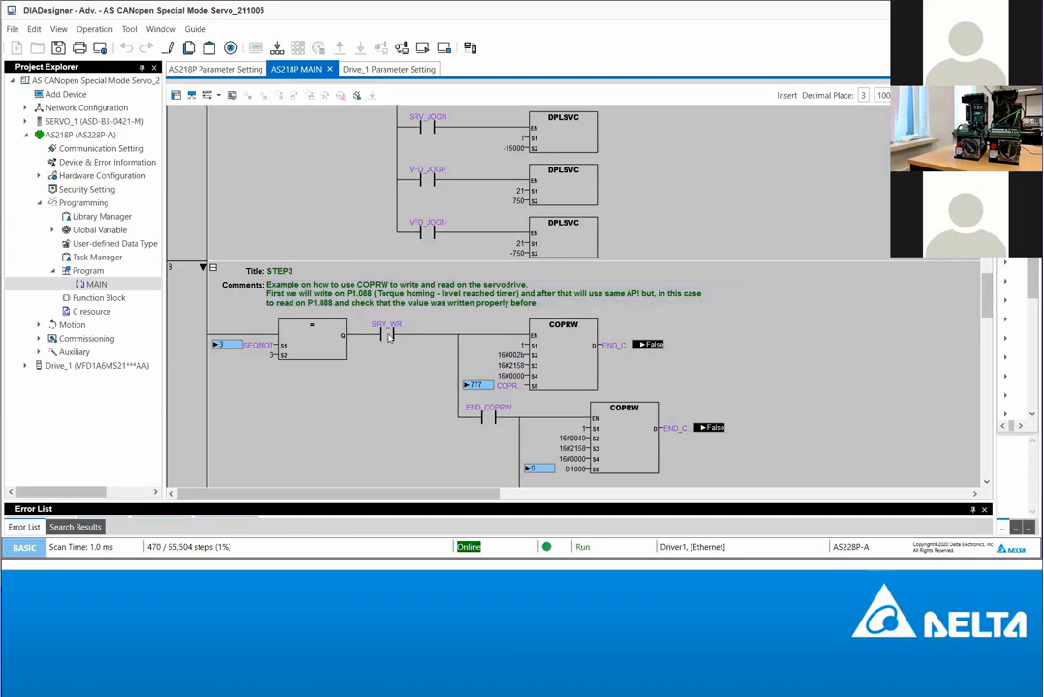
# Step: Set the SRV_WR contact in the STEP3 network to True to trigger the COPRW write and read
pyautogui.moveTo(390, 336)
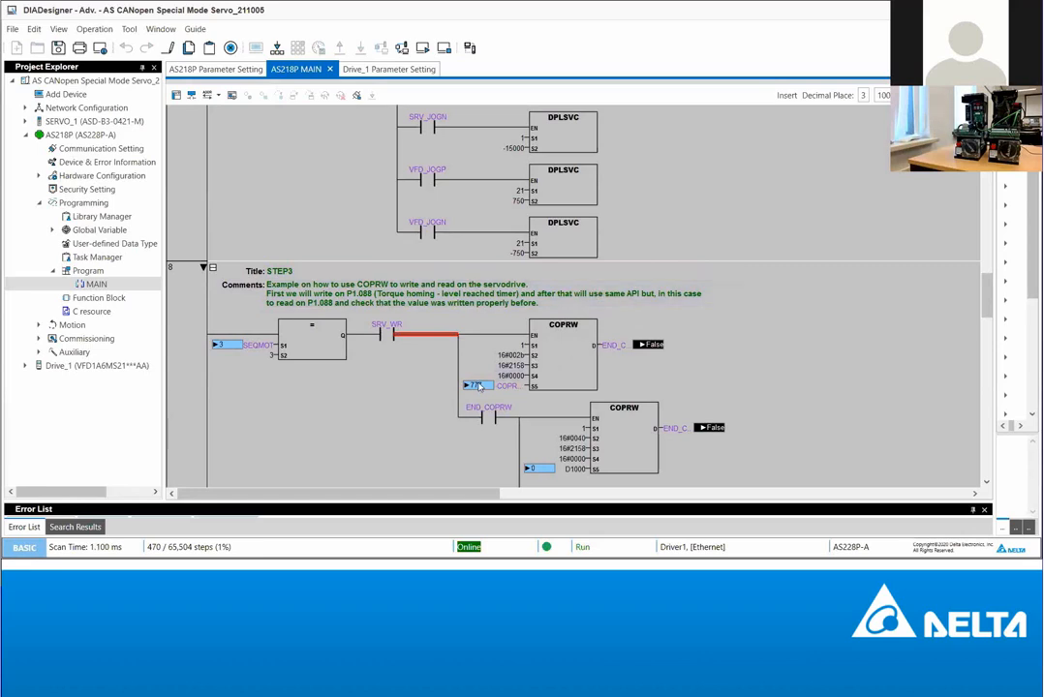
pyautogui.click(389, 338)
pyautogui.click(344, 360)
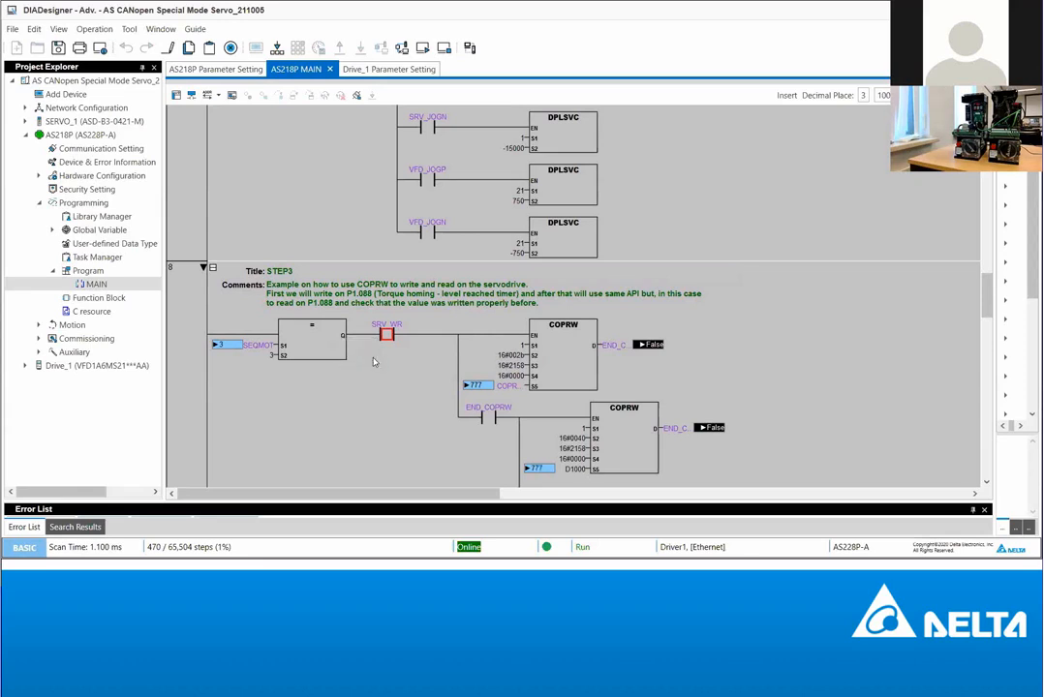
# Step: Set the first COPRW's S5 write value to 444 and trigger the write again by setting SRV_WR to True
pyautogui.scroll(-1, 510, 371)
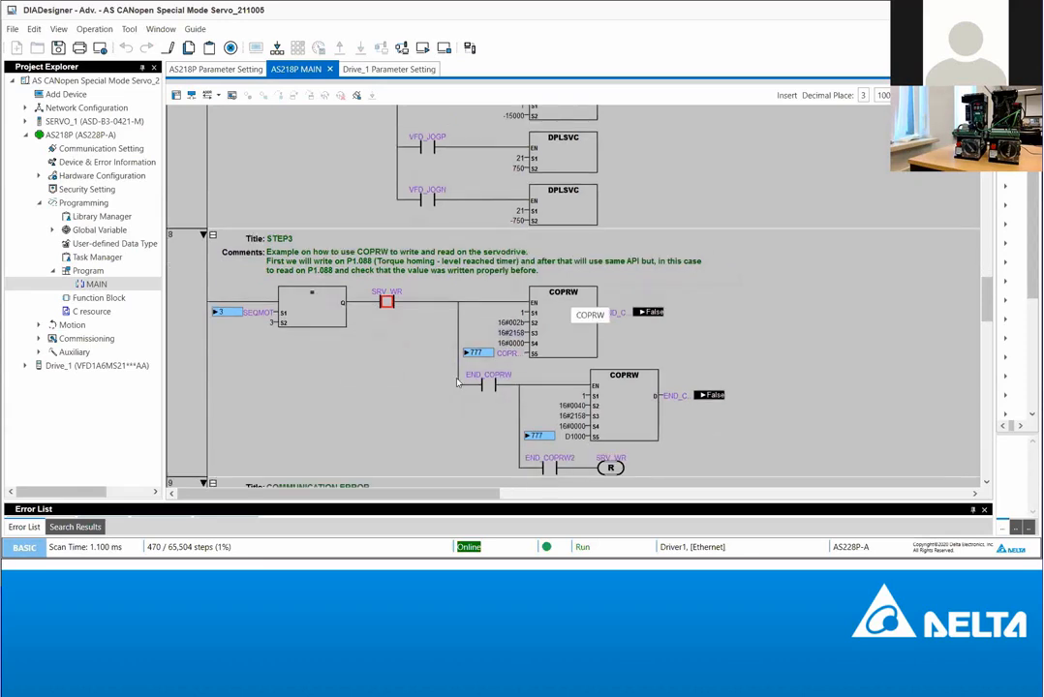
pyautogui.scroll(-1, 521, 359)
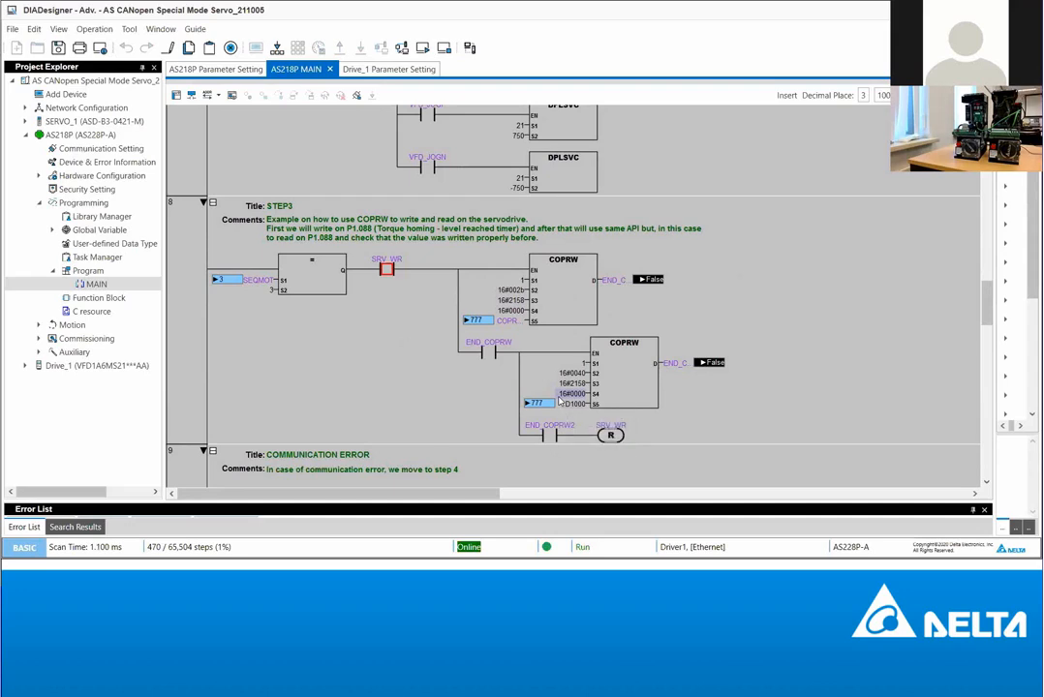
pyautogui.moveTo(475, 322)
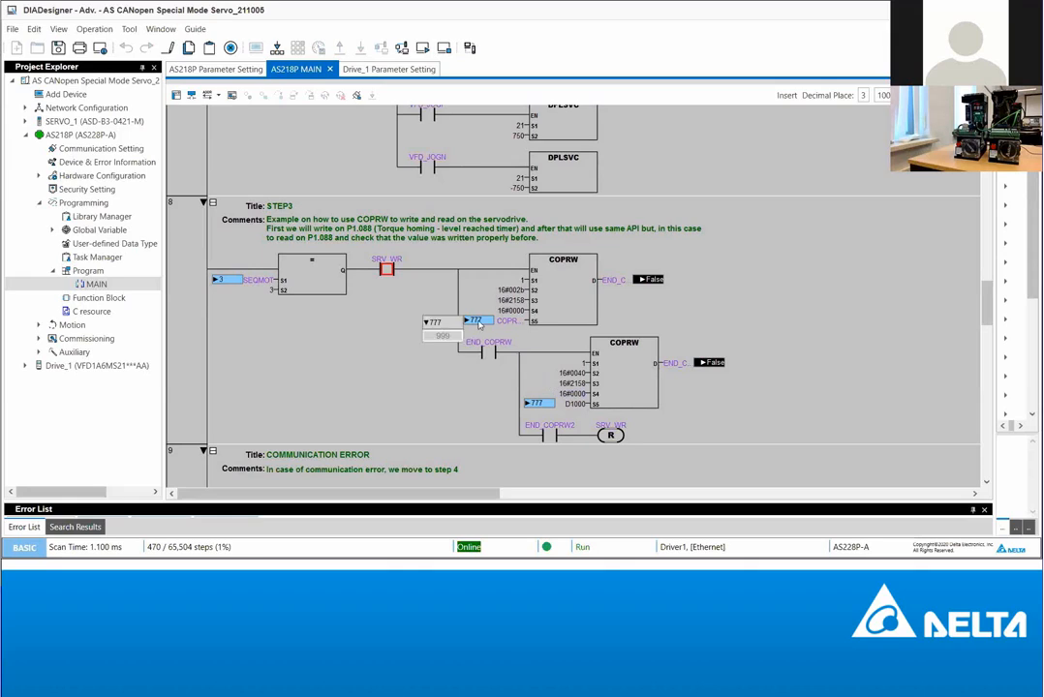
pyautogui.click(444, 336)
pyautogui.write('444')
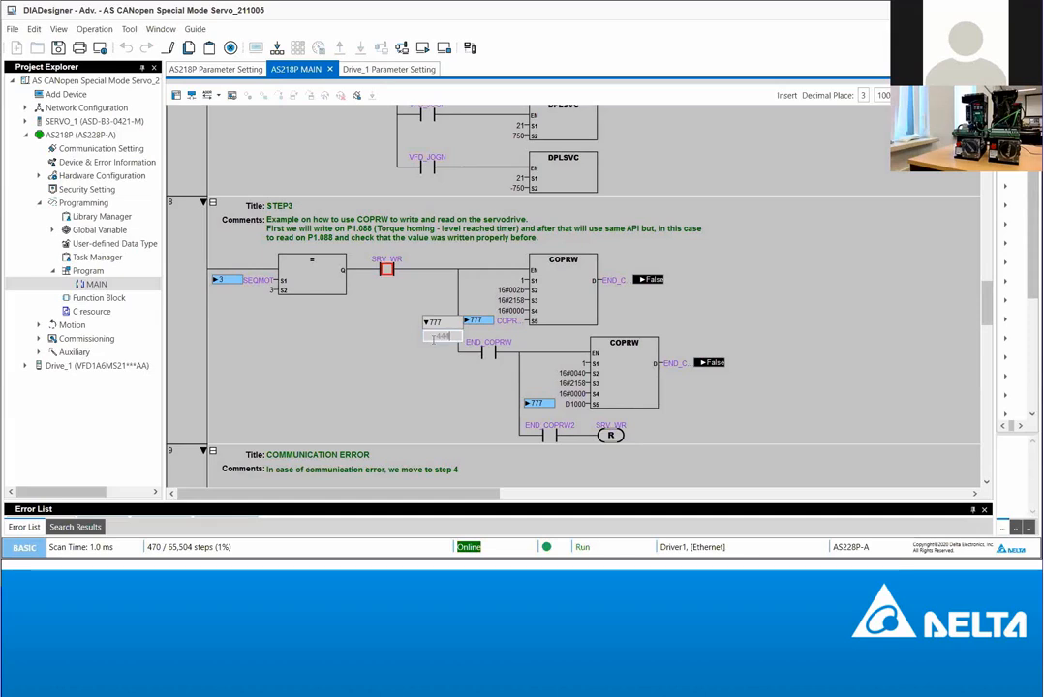
pyautogui.press('Return')
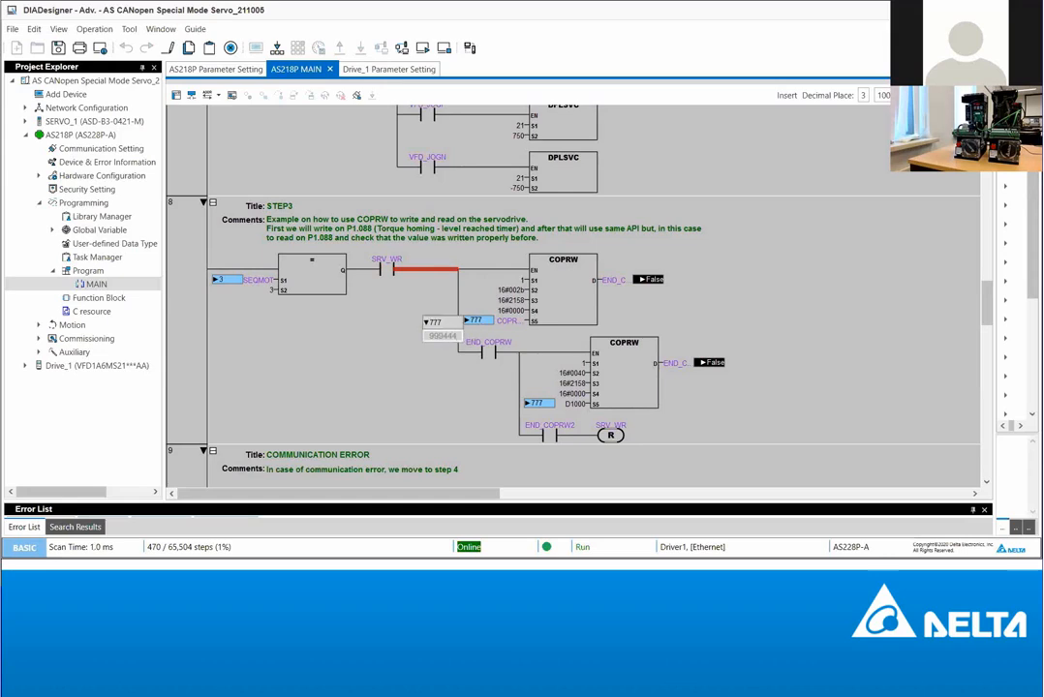
pyautogui.doubleClick(444, 336)
pyautogui.write('444')
pyautogui.press('Return')
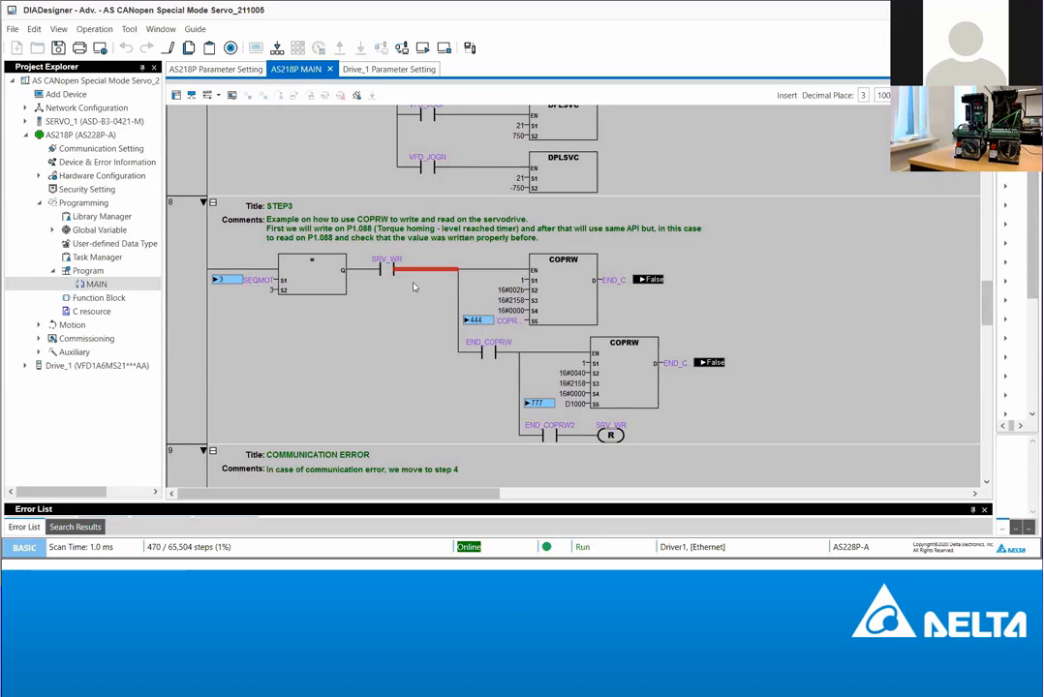
pyautogui.doubleClick(386, 268)
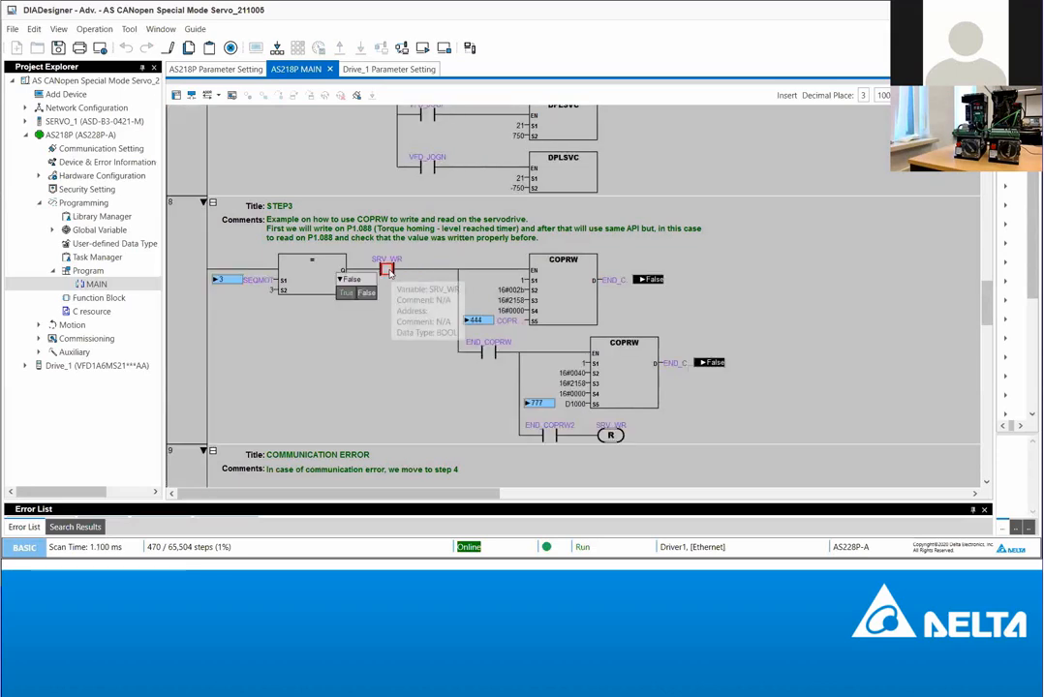
pyautogui.click(345, 293)
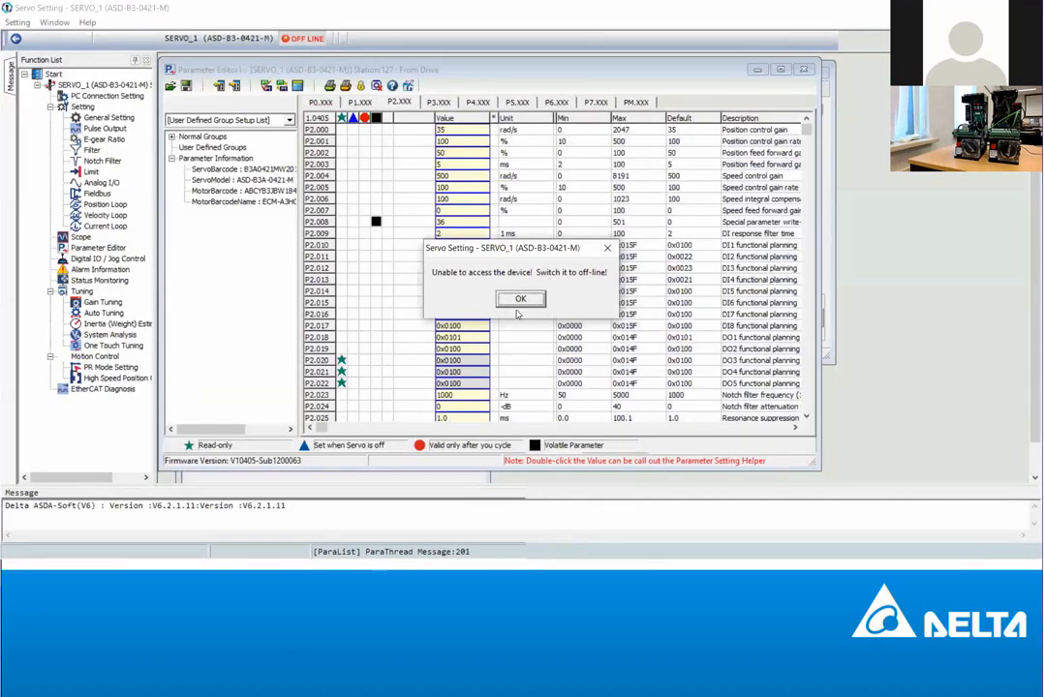
# Step: In ASDA-Soft, dismiss the device access message and bring SERVO_1 back on line
pyautogui.click(521, 300)
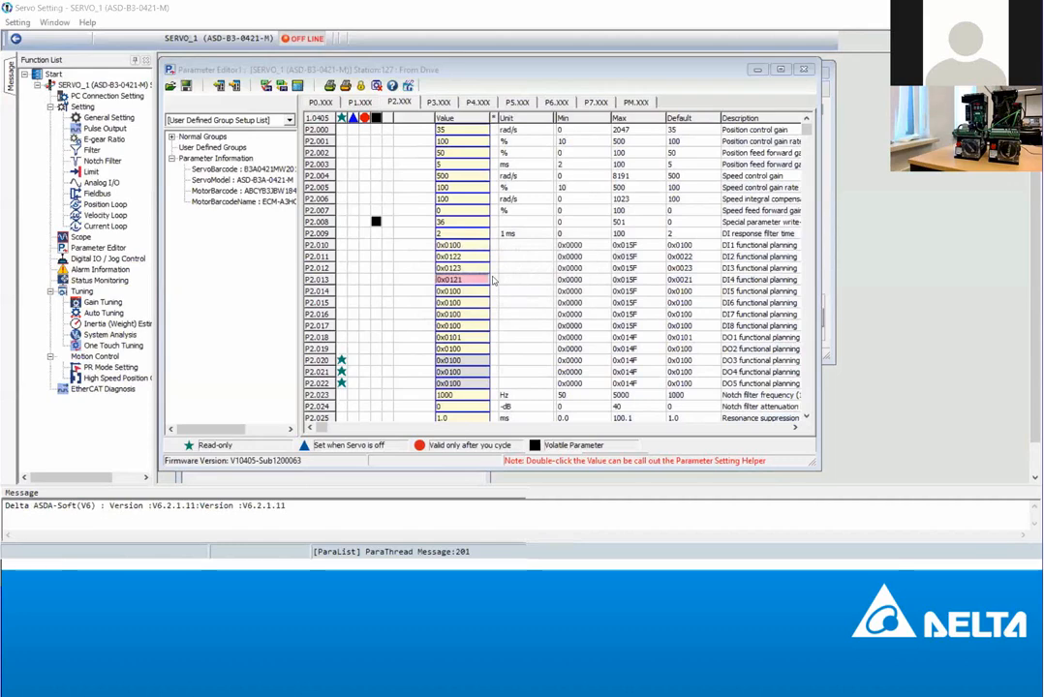
pyautogui.moveTo(350, 72); pyautogui.dragTo(356, 76)
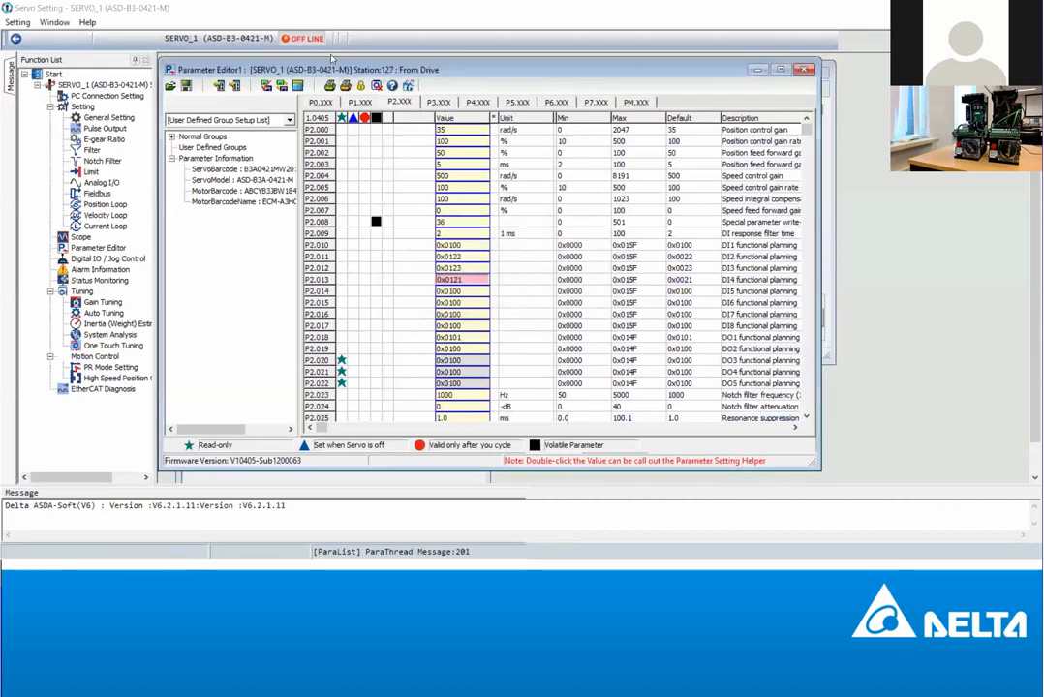
pyautogui.click(294, 39)
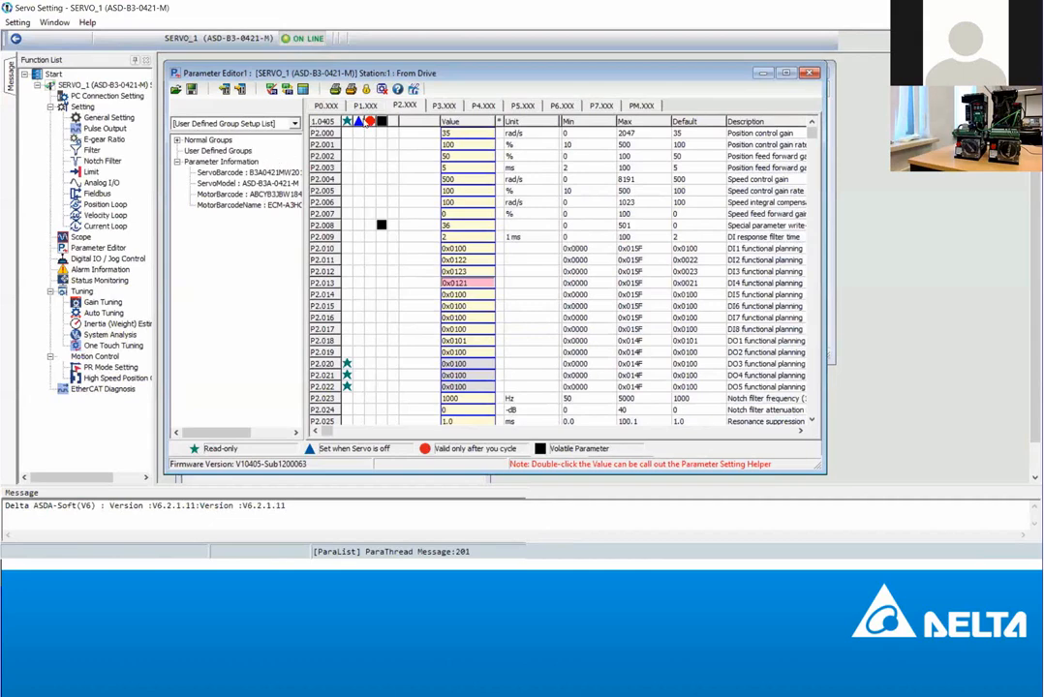
# Step: Read the parameters from the servo drive and check the value of P1.088 in the P1 parameter group
pyautogui.click(366, 106)
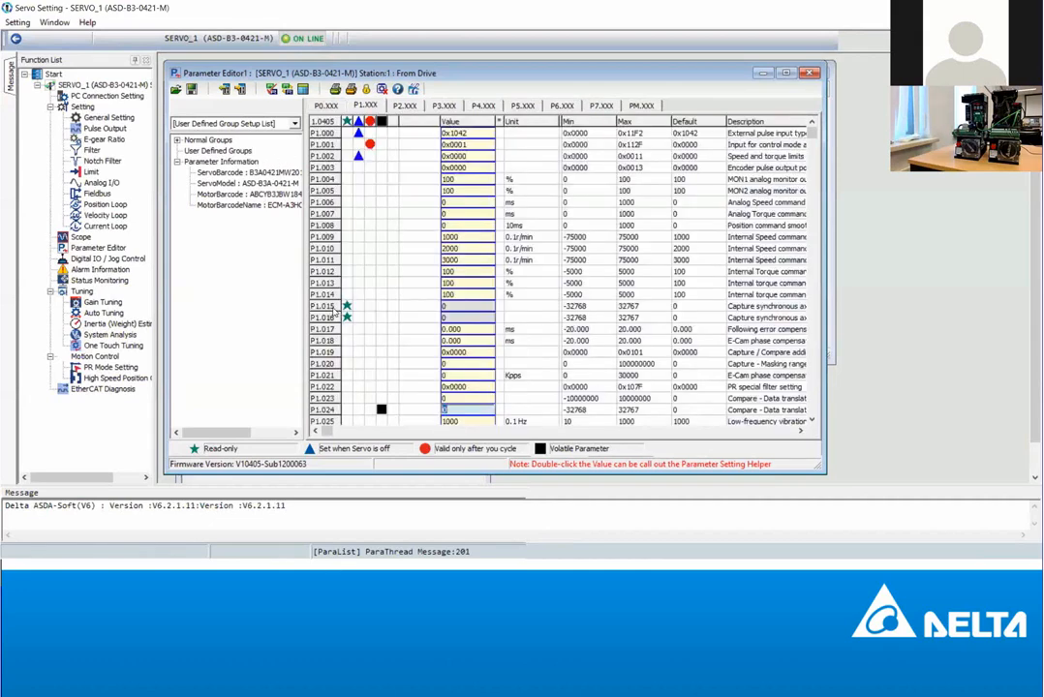
pyautogui.scroll(-3, 335, 309)
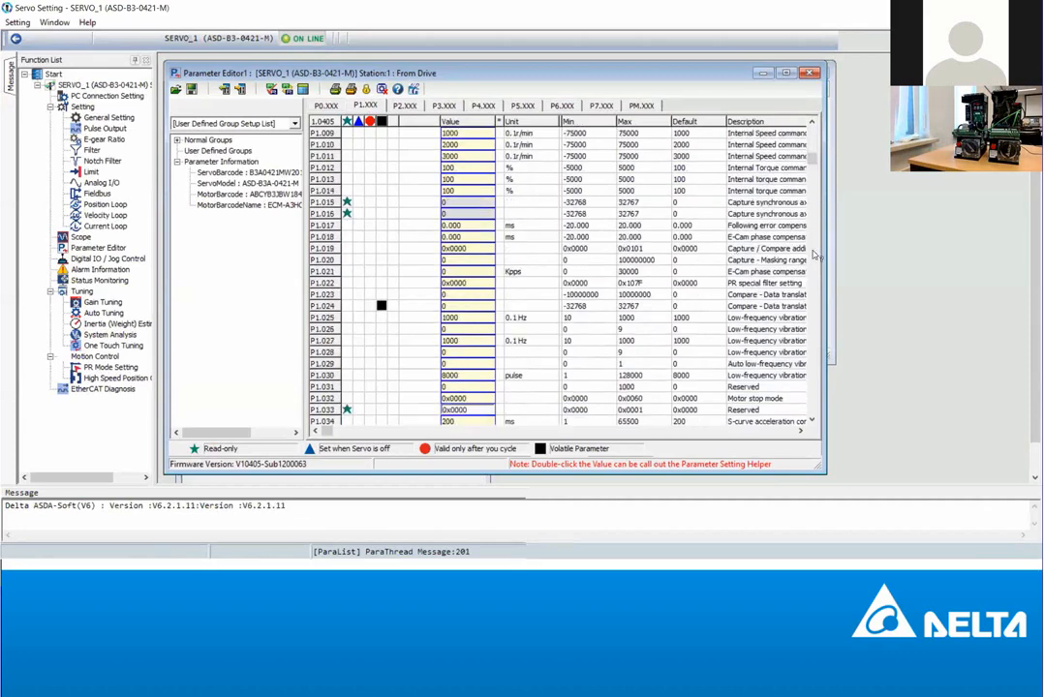
pyautogui.scroll(-13, 809, 320)
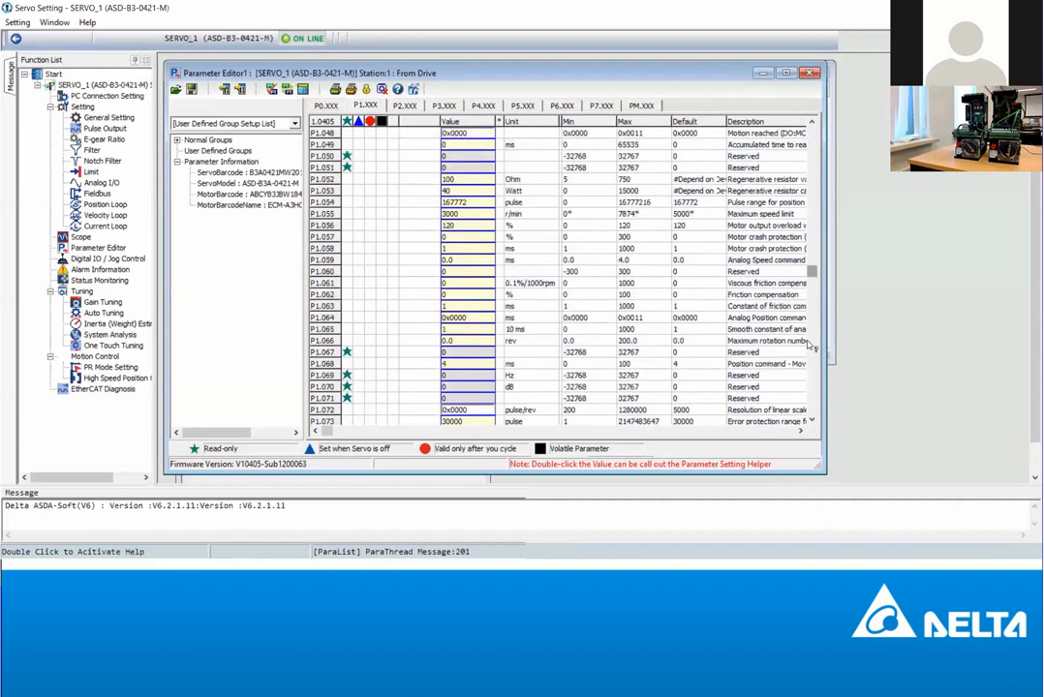
pyautogui.click(811, 346)
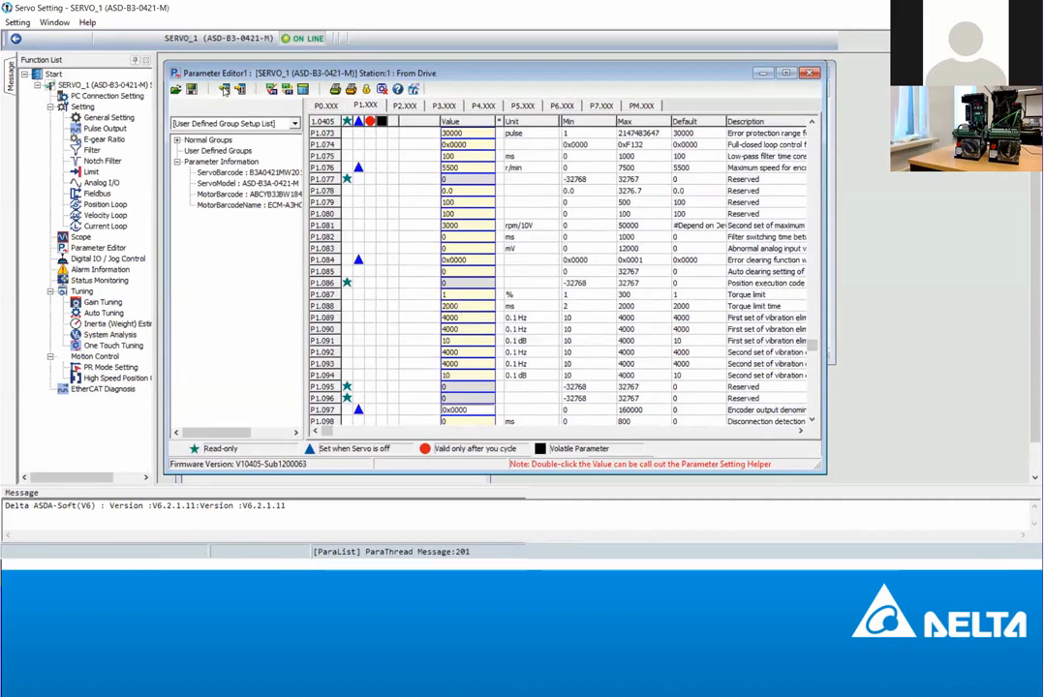
pyautogui.click(227, 89)
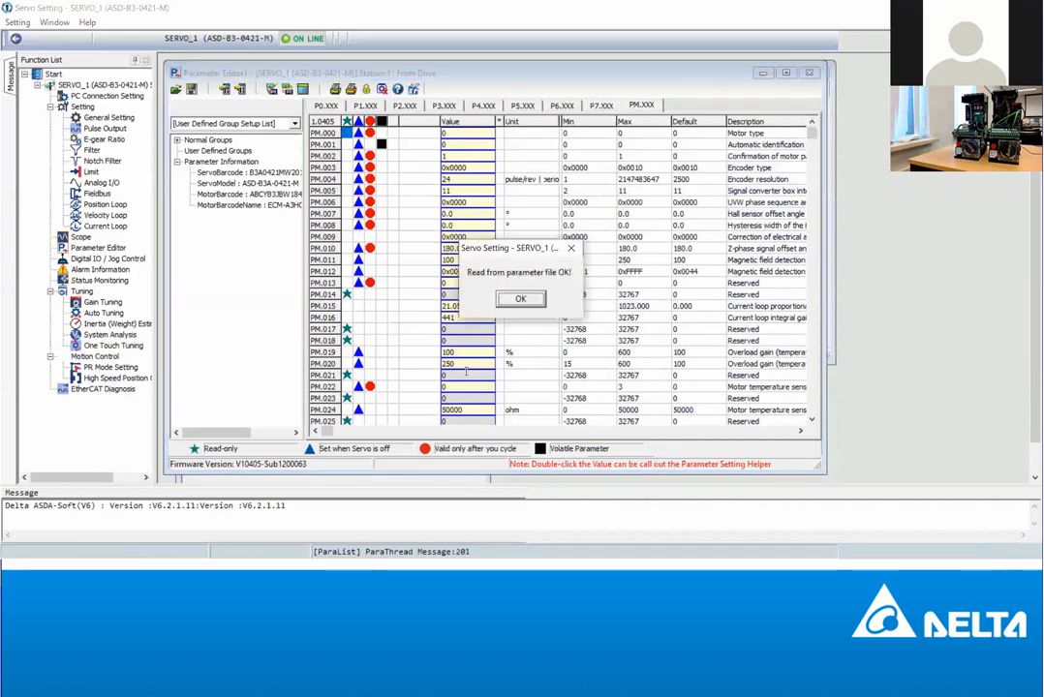
pyautogui.scroll(-14, 463, 362)
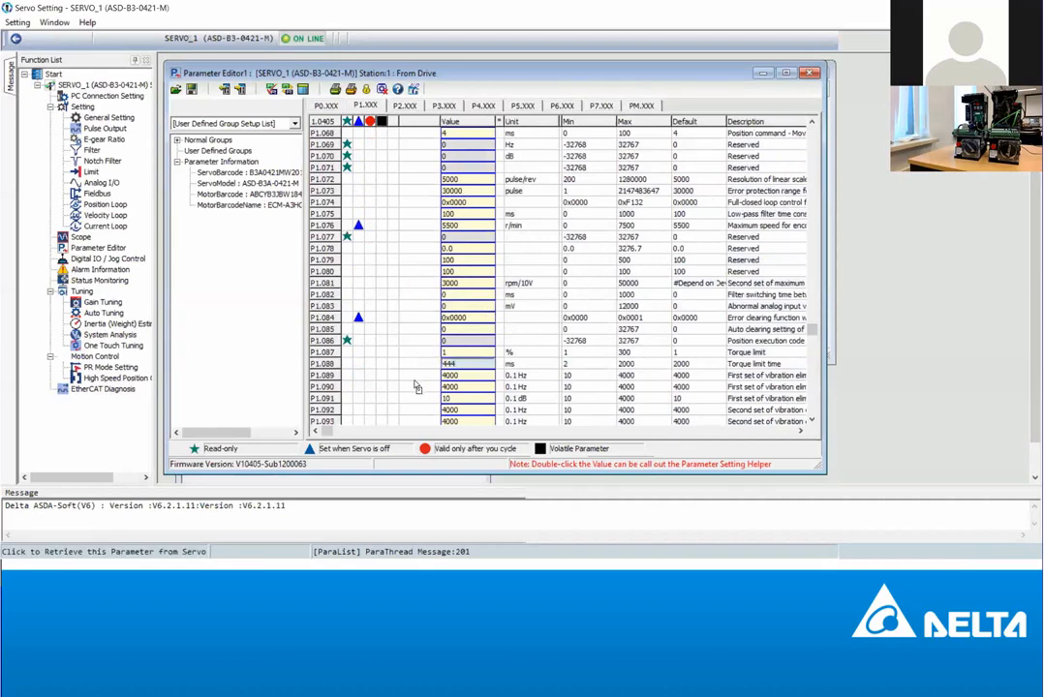
pyautogui.click(455, 363)
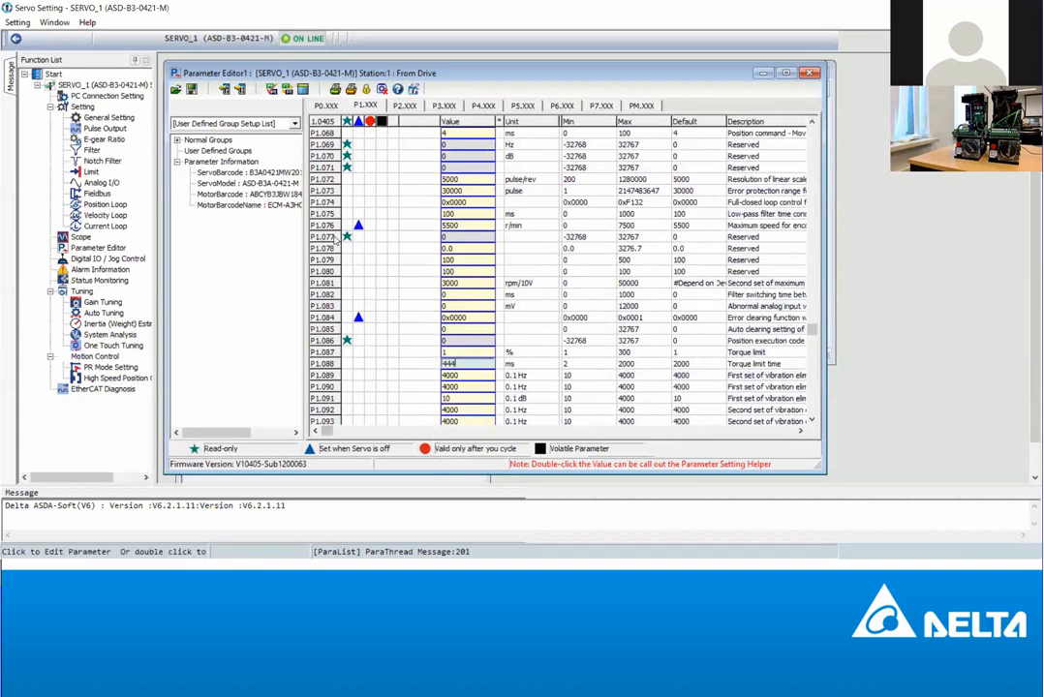
# Step: Switch back to DIADesigner and review the two COPRW instructions in the STEP3 network
pyautogui.hotkey('alt', 'Tab')
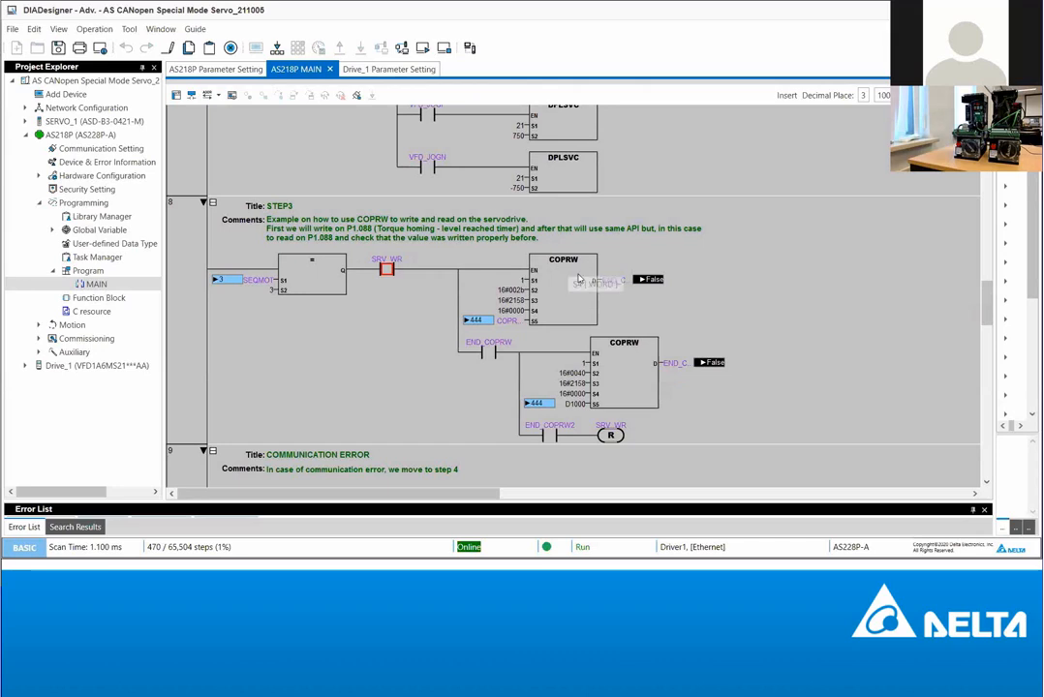
pyautogui.scroll(-1, 556, 290)
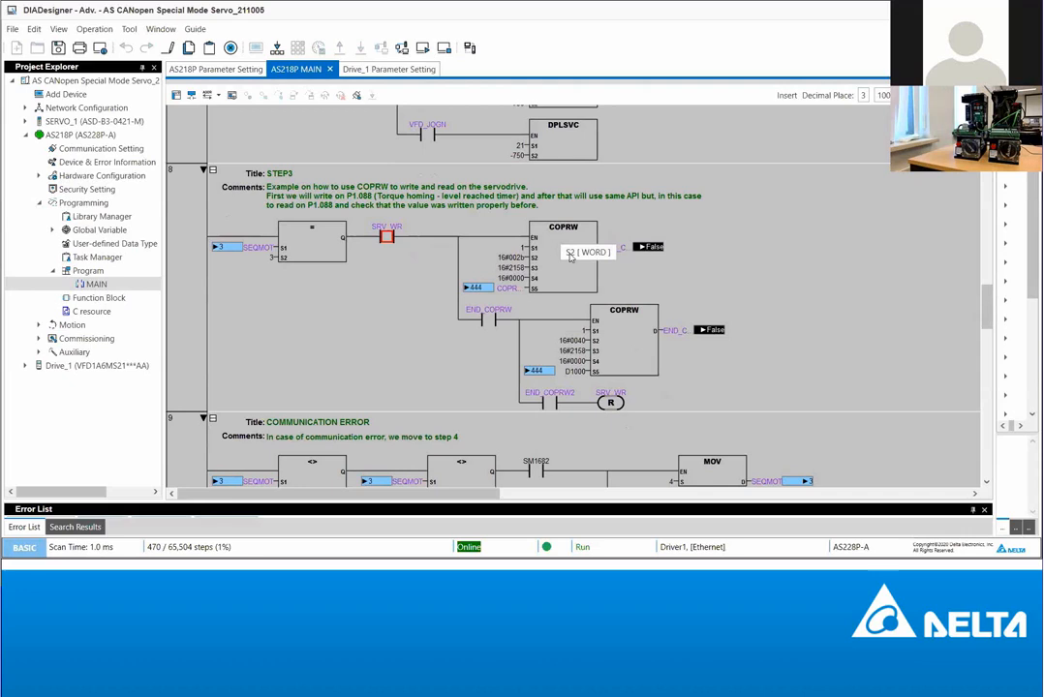
pyautogui.scroll(2, 570, 257)
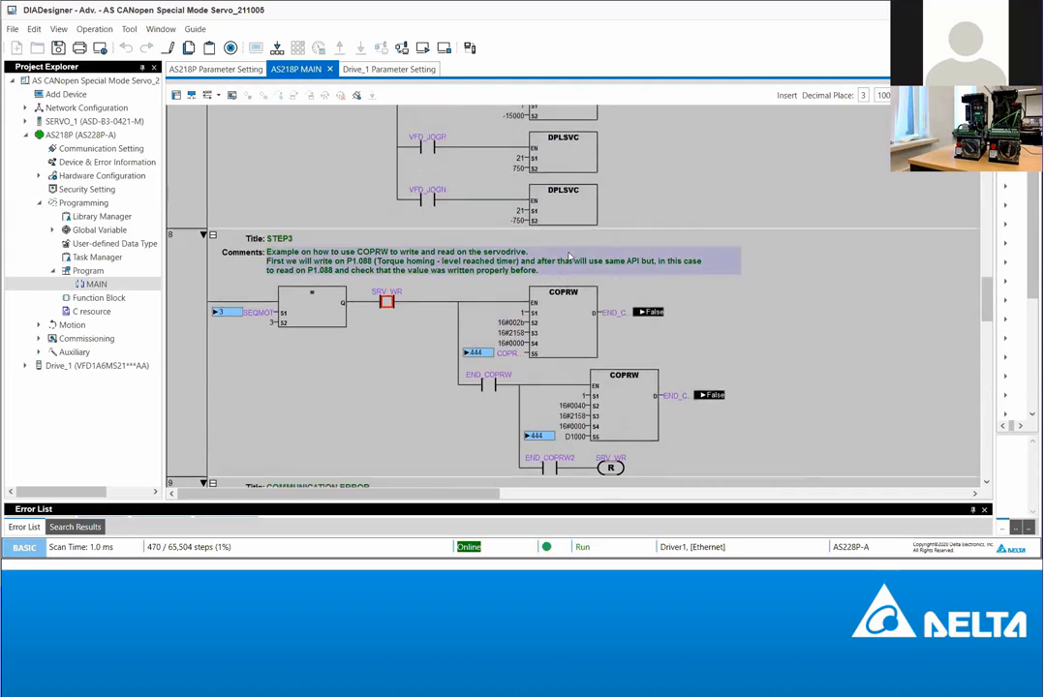
pyautogui.scroll(-2, 569, 256)
pyautogui.scroll(-1, 567, 250)
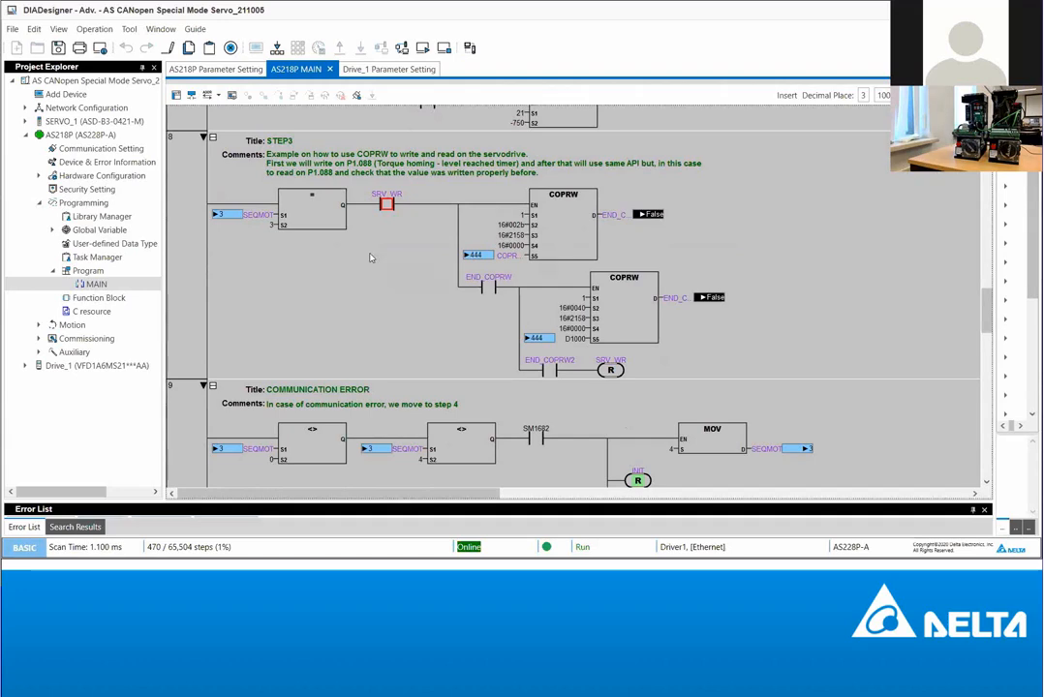
# Step: Switch to the PowerPoint slide show and advance from the COPRW slide to the COPWL and DCOPWL slide
pyautogui.hotkey('alt', 'Tab')
pyautogui.press('Tab')
pyautogui.press('Tab')
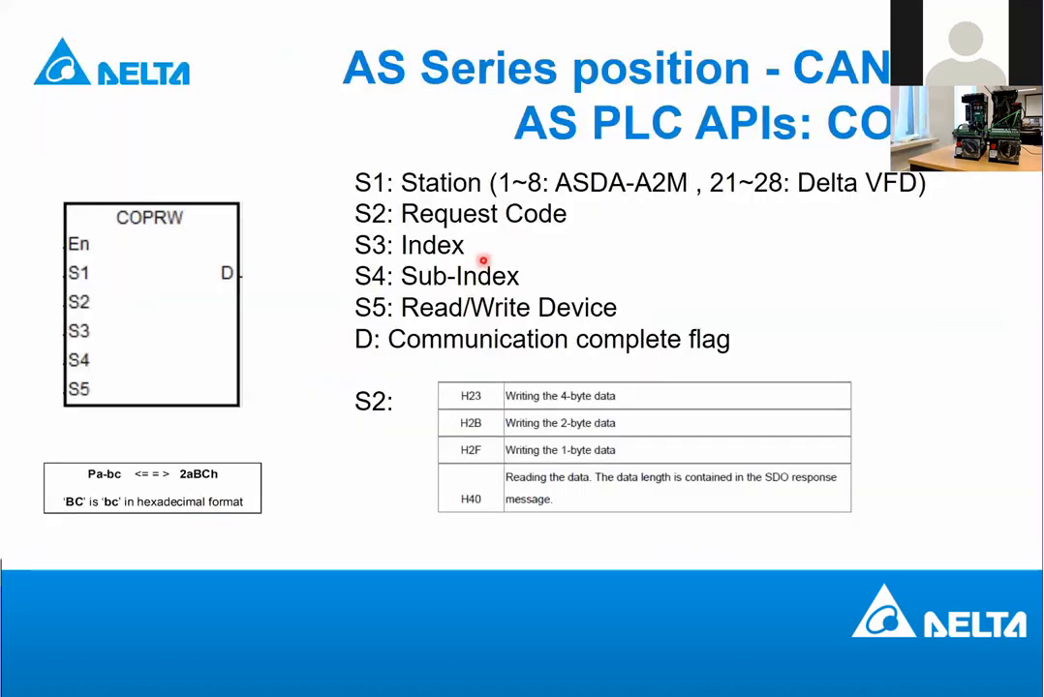
pyautogui.press('Right')
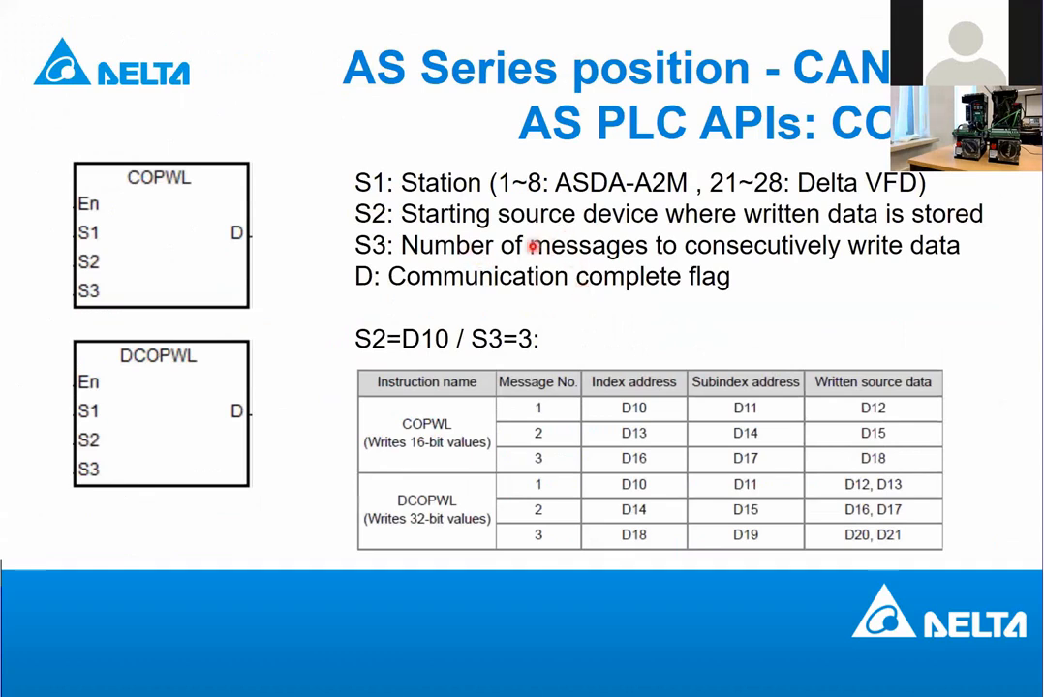